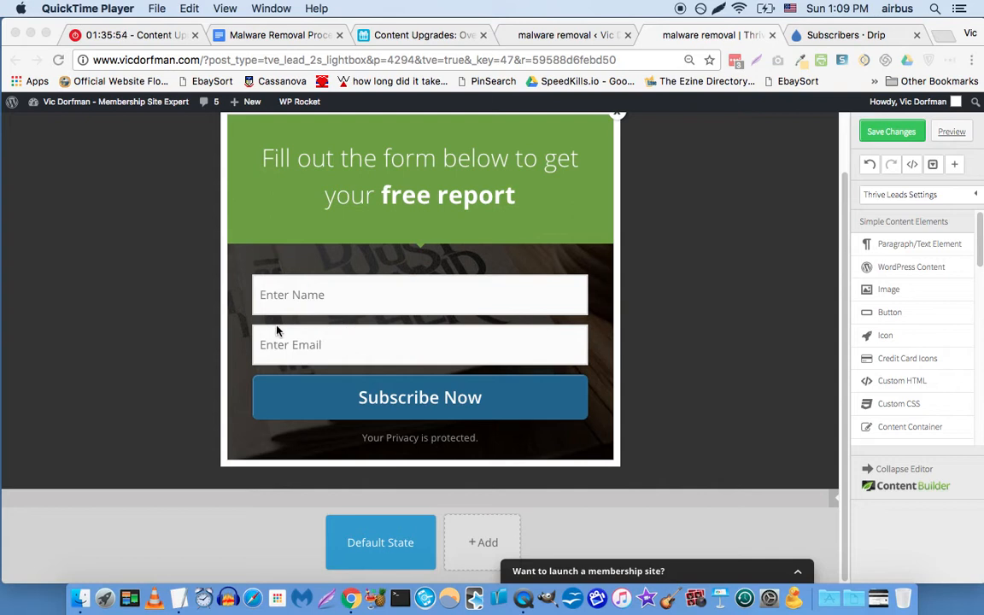
Start a new API service connection for the sign-up form and choose Drip.
scroll(233, 334, up, 2)
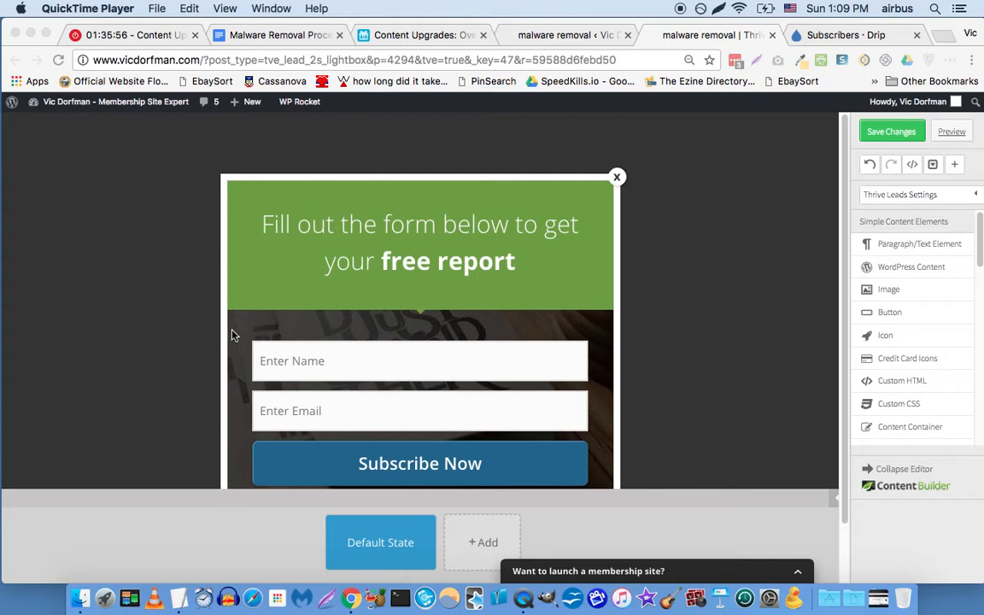
scroll(232, 334, down, 1)
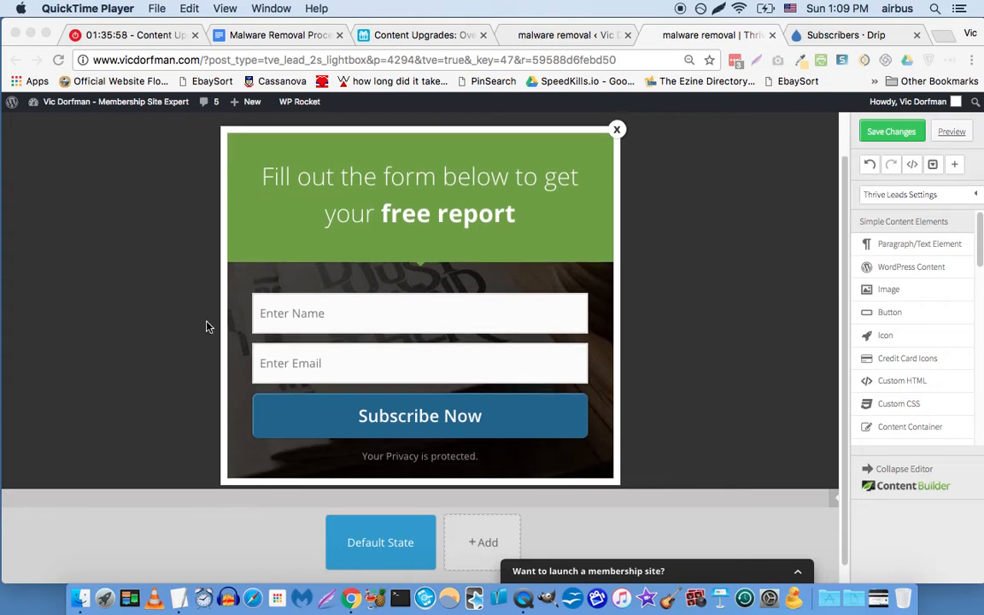
click(661, 305)
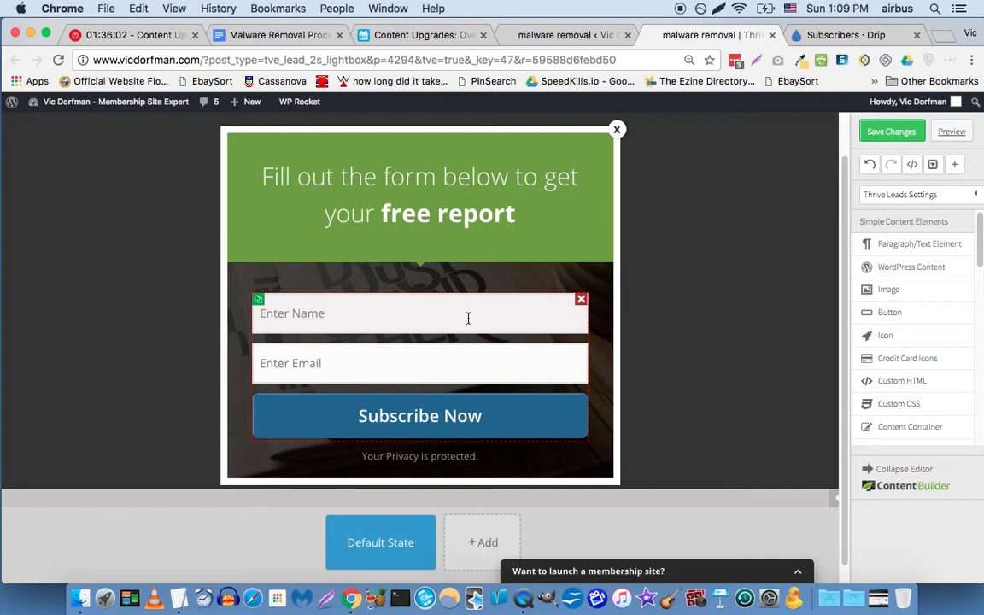
click(396, 316)
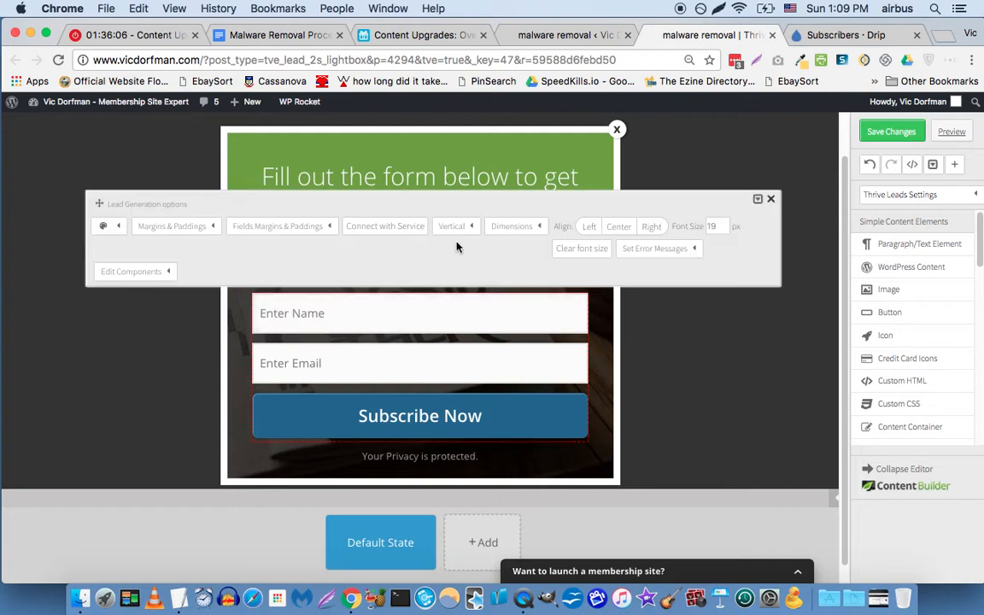
click(414, 234)
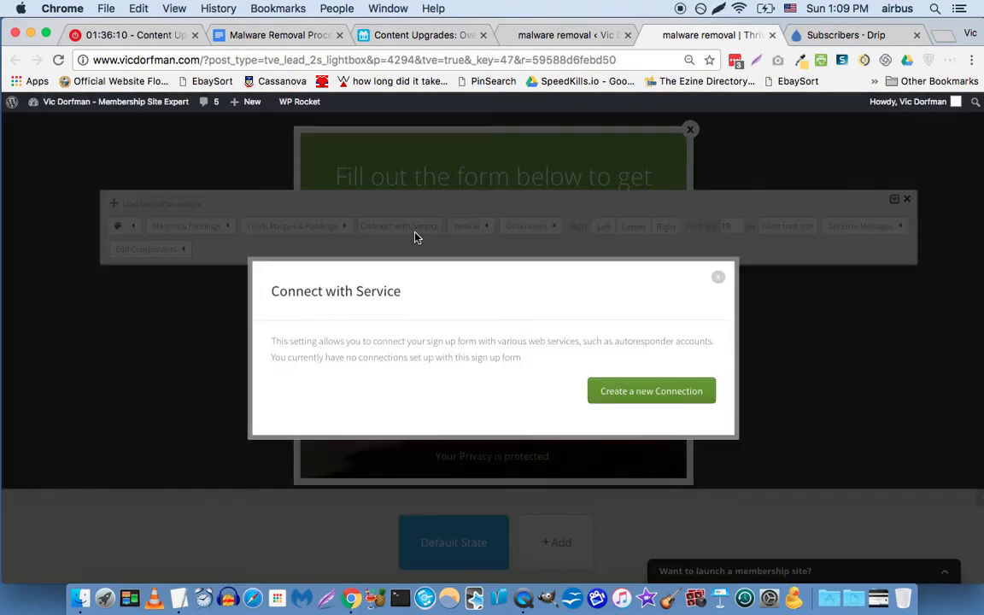
click(648, 394)
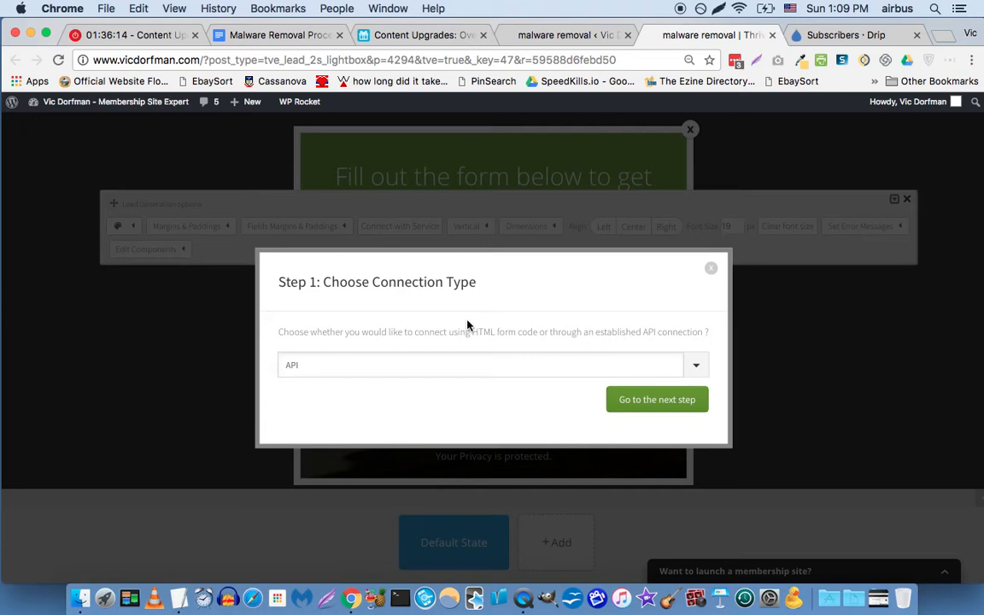
click(635, 408)
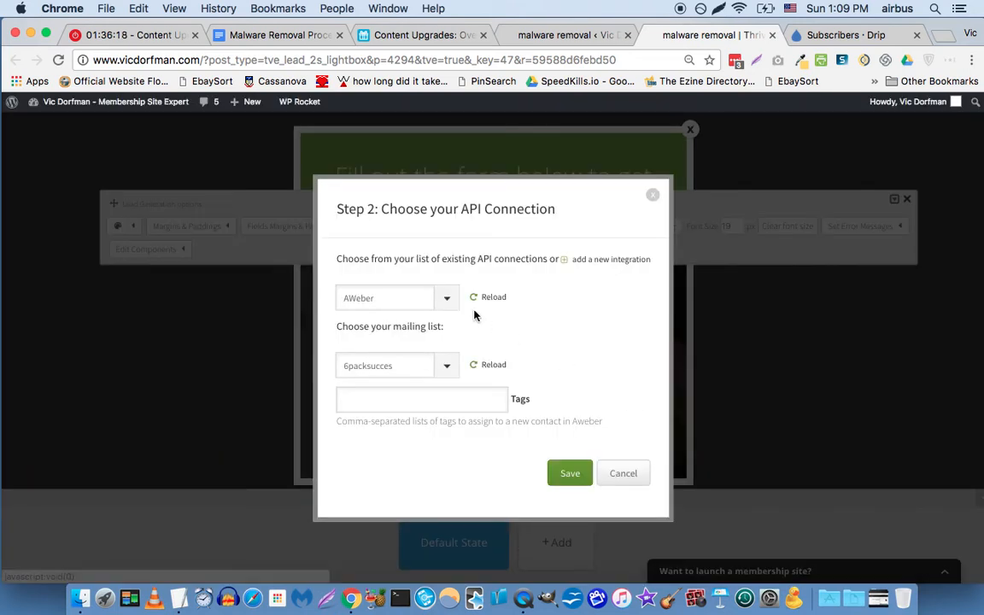
click(445, 299)
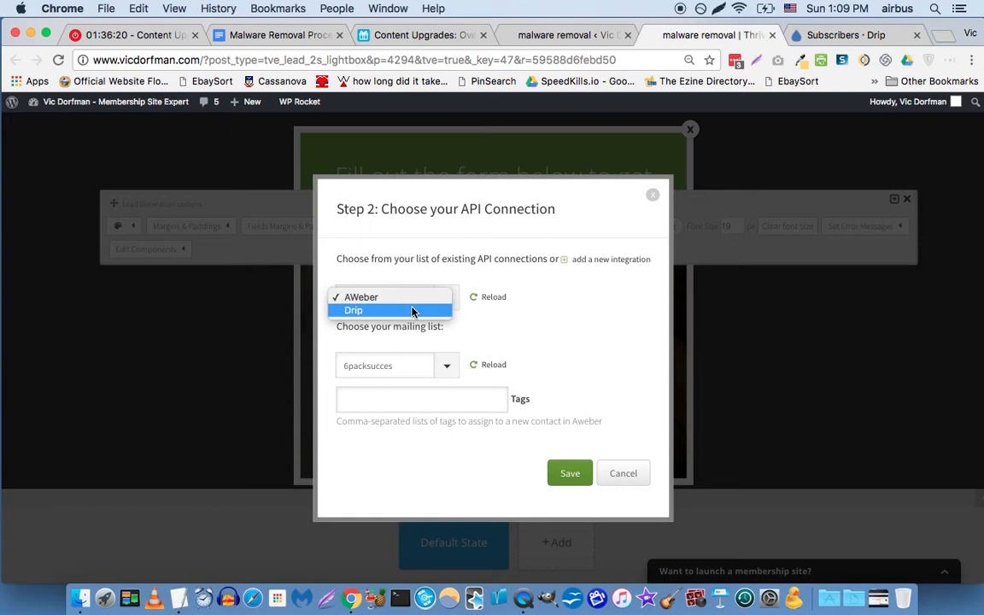
click(413, 311)
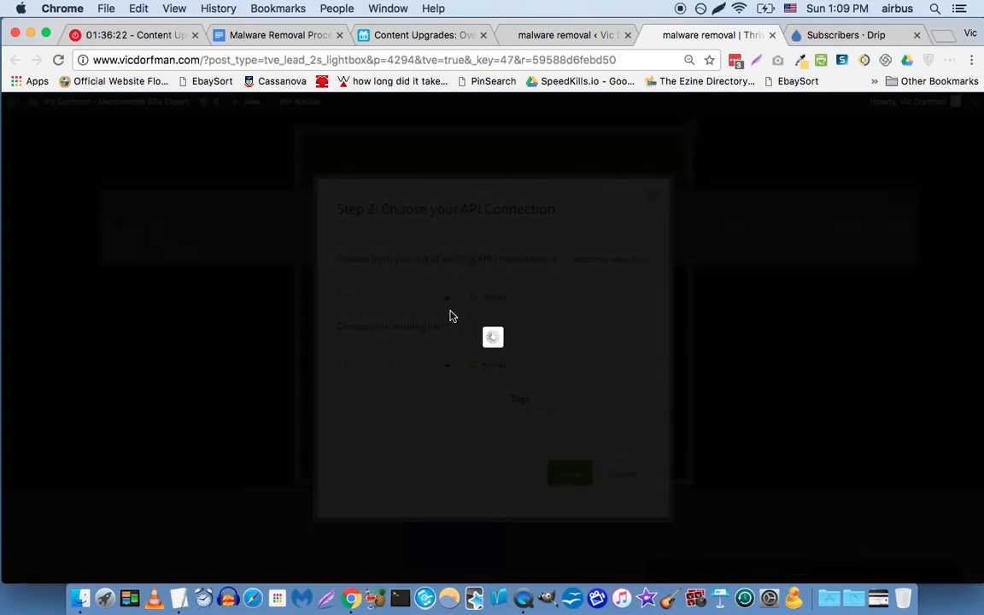
Review the Drip integration type list, which is left on Drip Automation.
scroll(301, 254, down, 3)
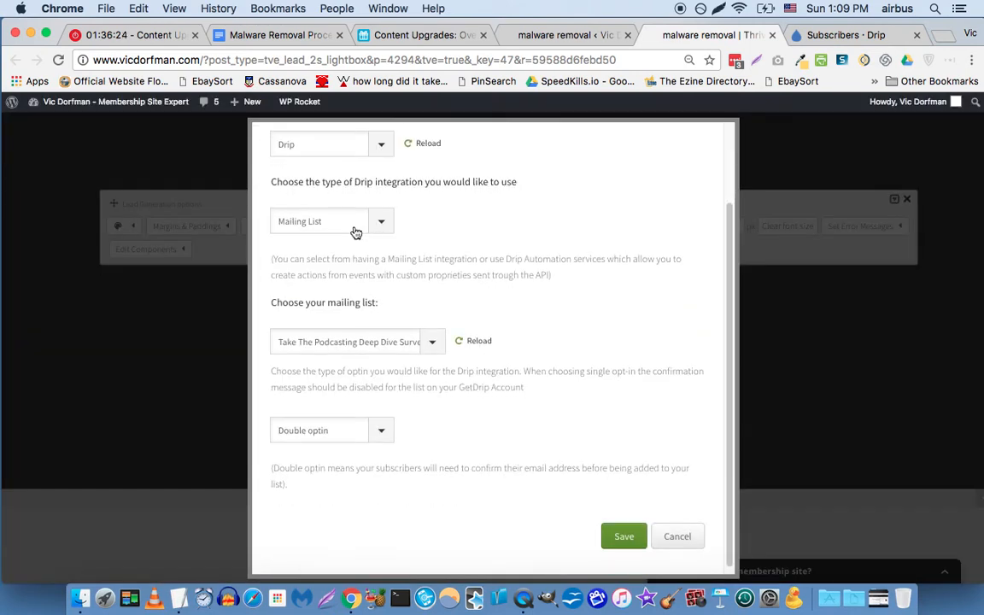
click(315, 224)
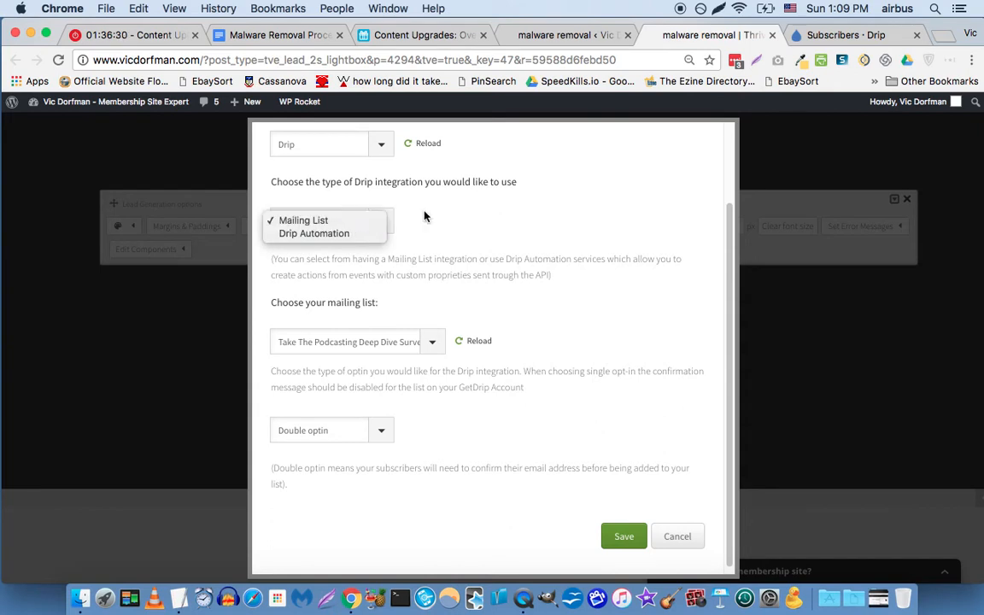
click(462, 213)
click(331, 225)
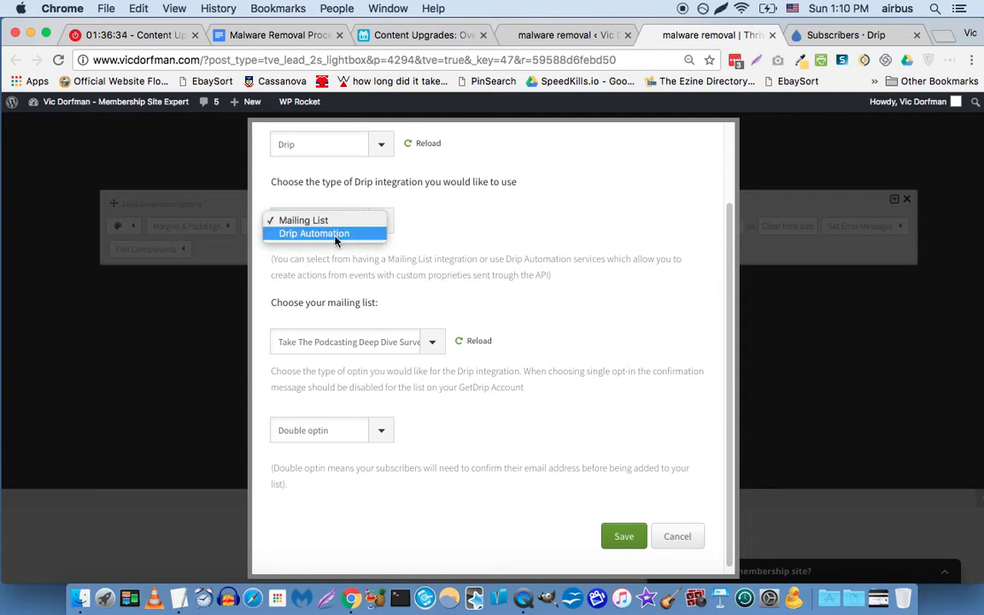
click(453, 233)
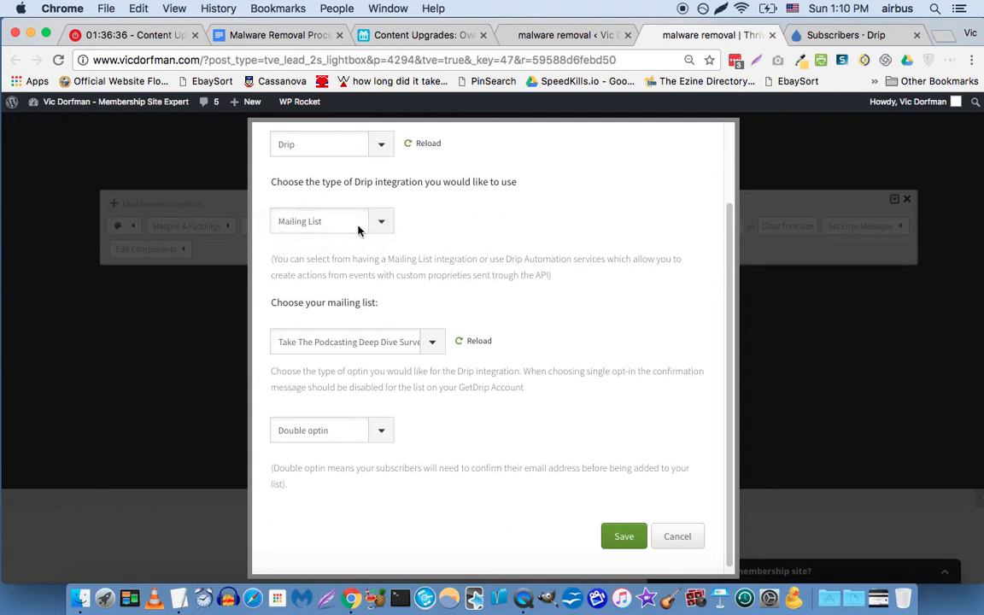
click(326, 225)
click(320, 247)
click(321, 226)
Set the integration type to Drip Automation and rename the first custom field to first_name.
click(316, 233)
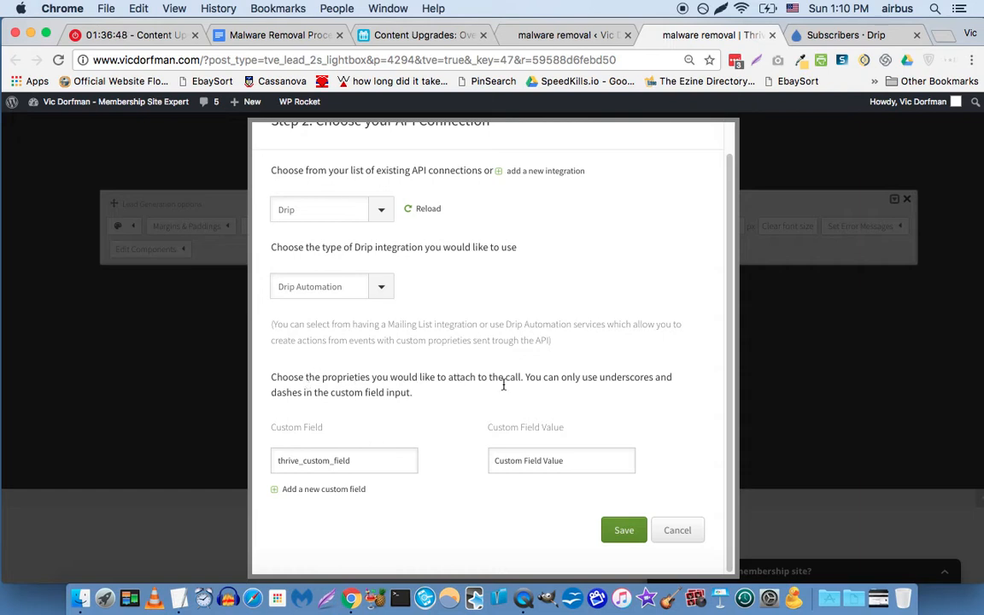
double_click(361, 461)
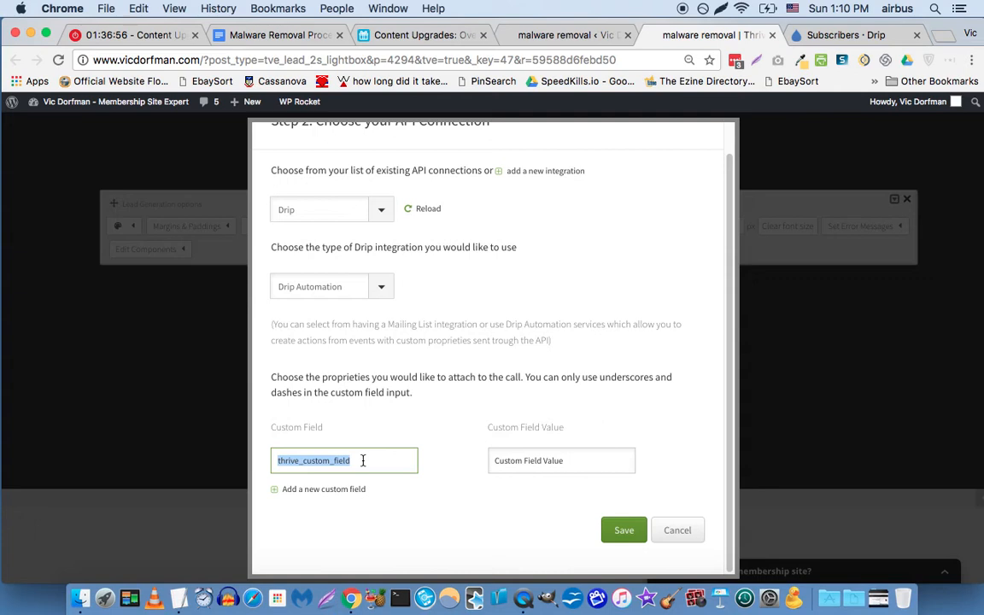
text(first_name)
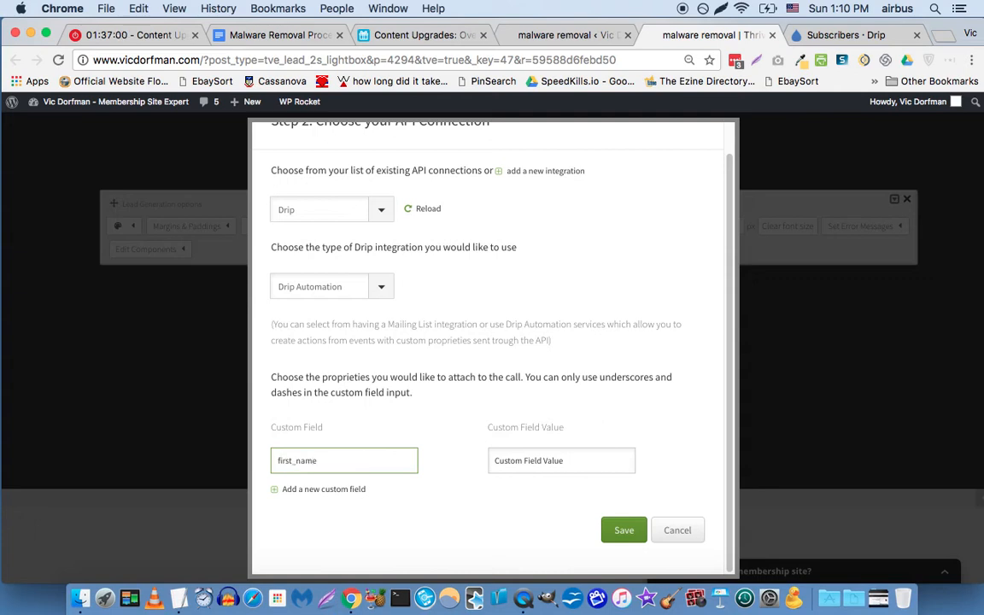
key(Tab)
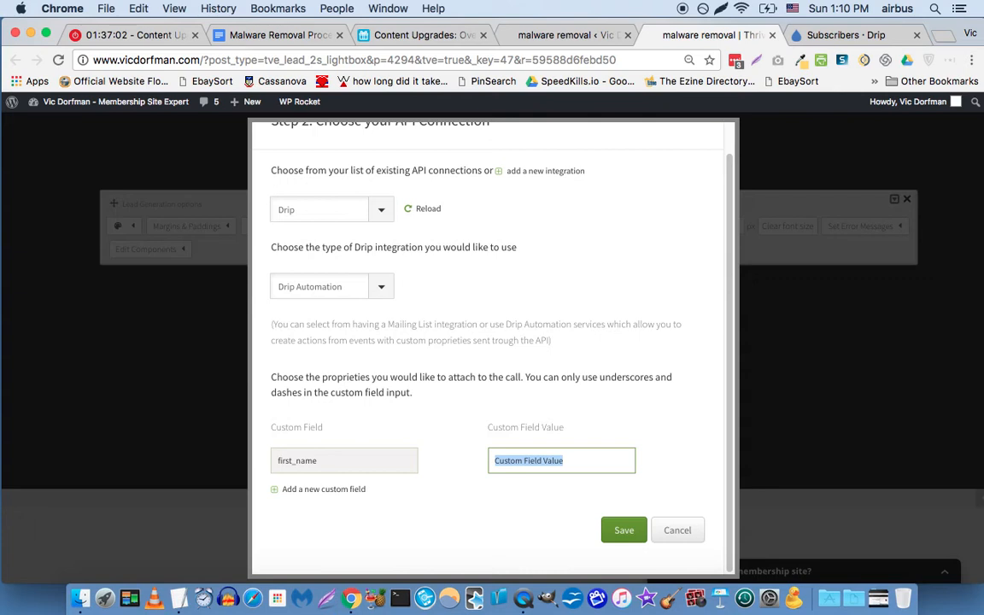
text(fir)
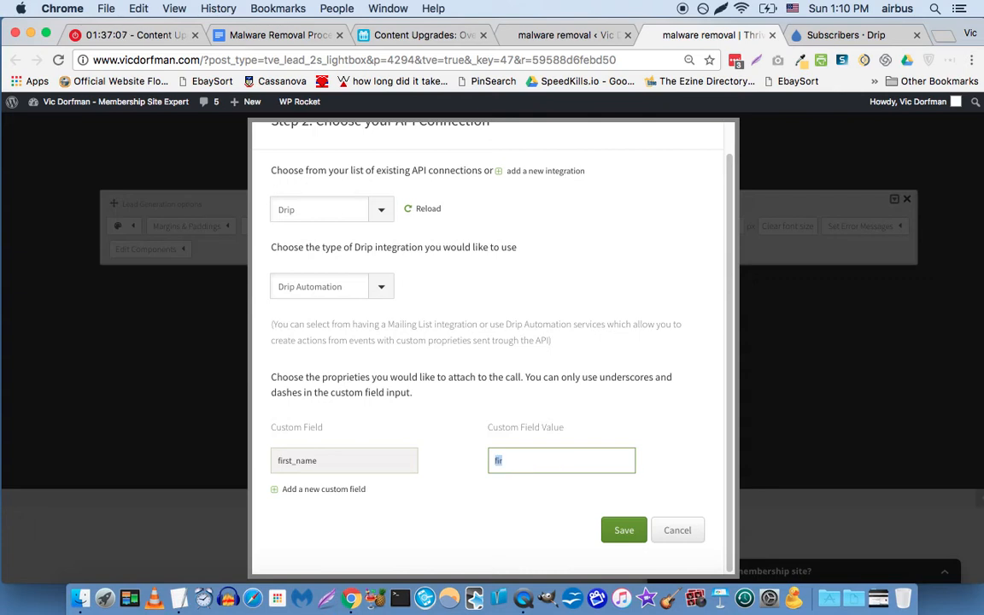
key(super+z)
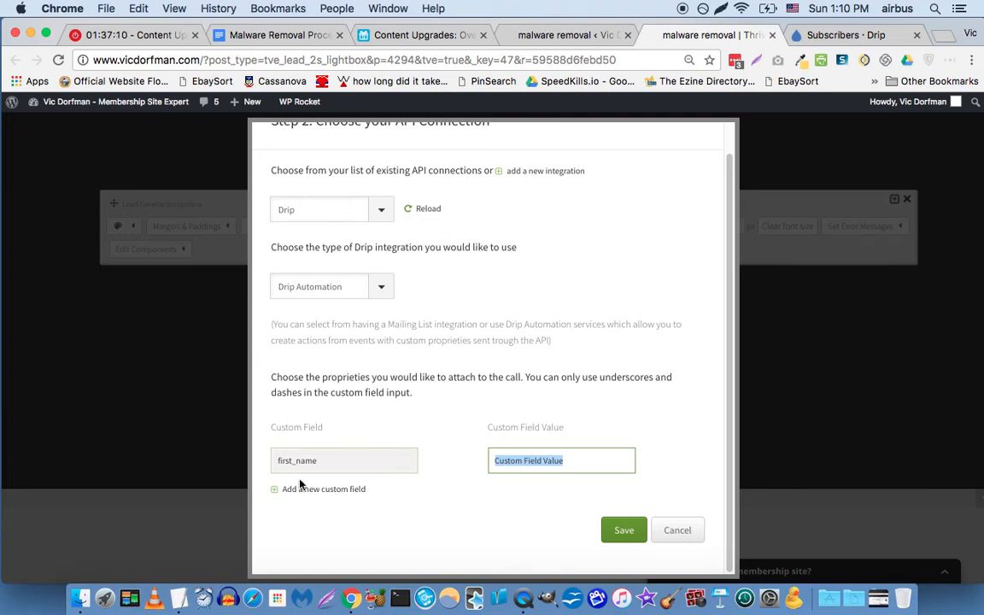
Add an email field valued Email Address, set first_name's value to First Name, and save.
click(334, 492)
click(336, 454)
double_click(336, 454)
text(email)
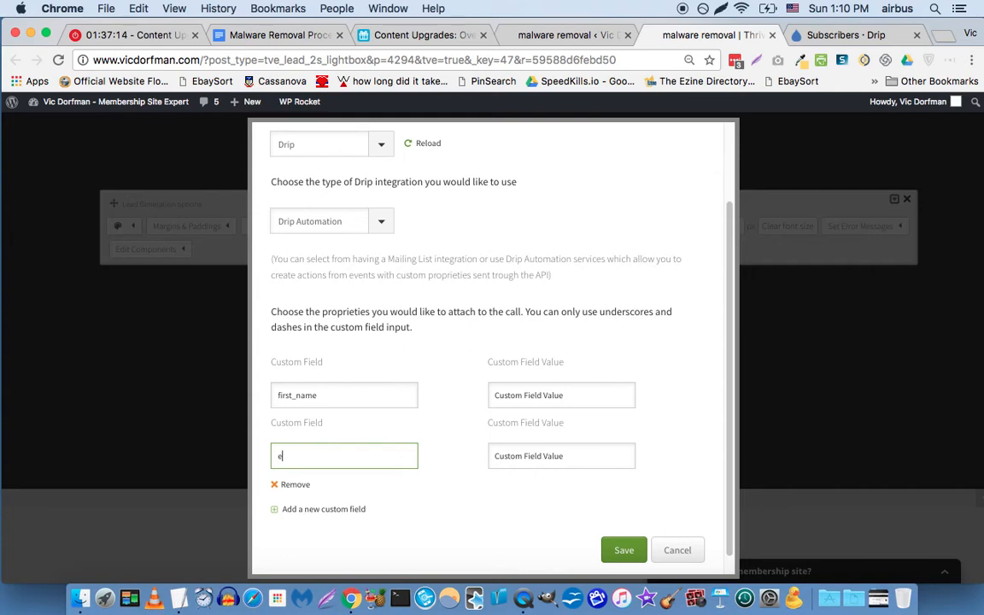
key(Tab)
text(Email Addres)
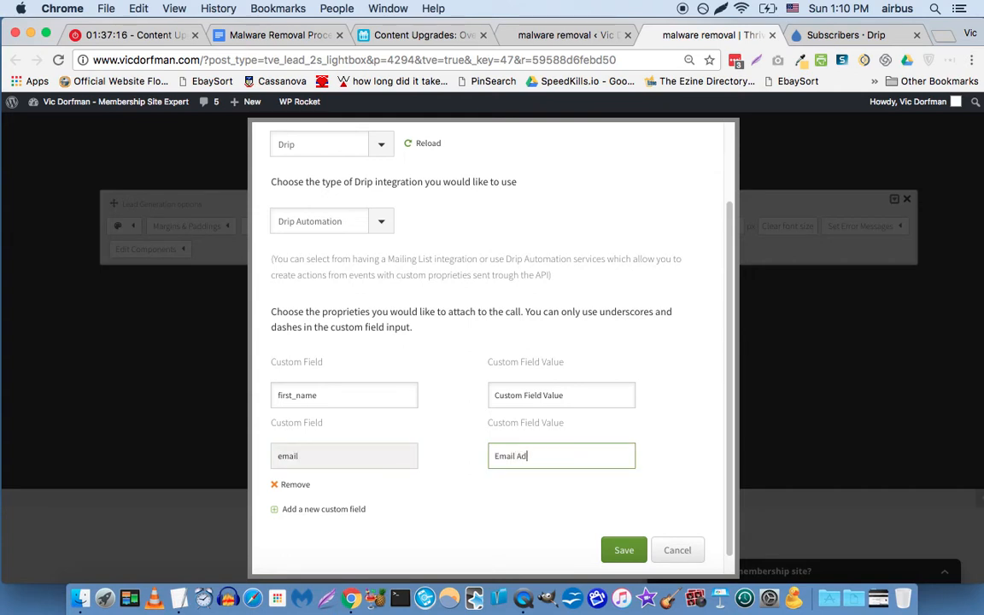
double_click(561, 398)
click(559, 451)
text(s)
triple_click(571, 394)
text(First Name)
click(622, 550)
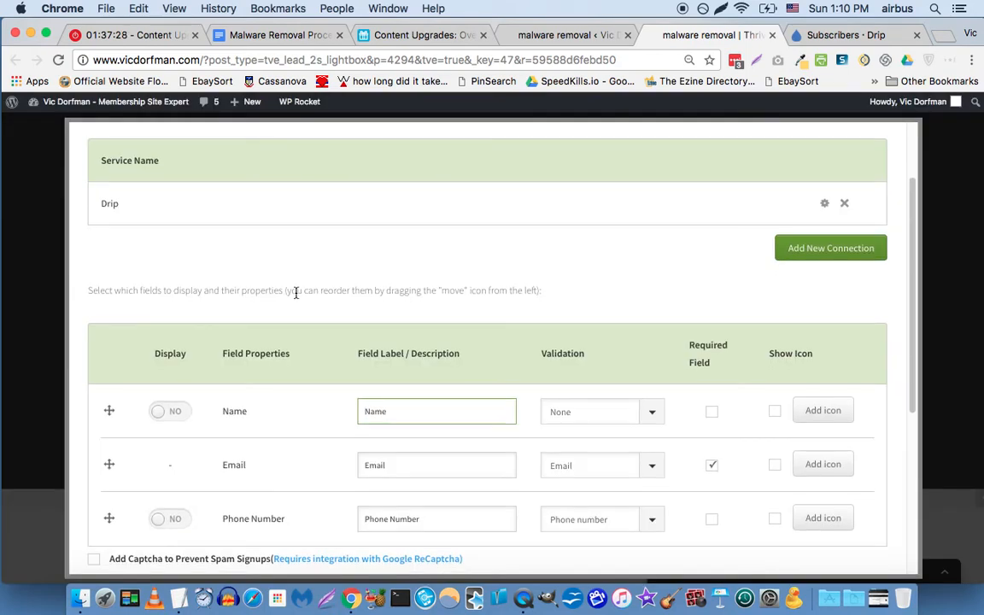
Relabel the fields 'Your First Name' and 'Your Email Address', keeping Name validation at None.
scroll(356, 288, down, 3)
click(590, 279)
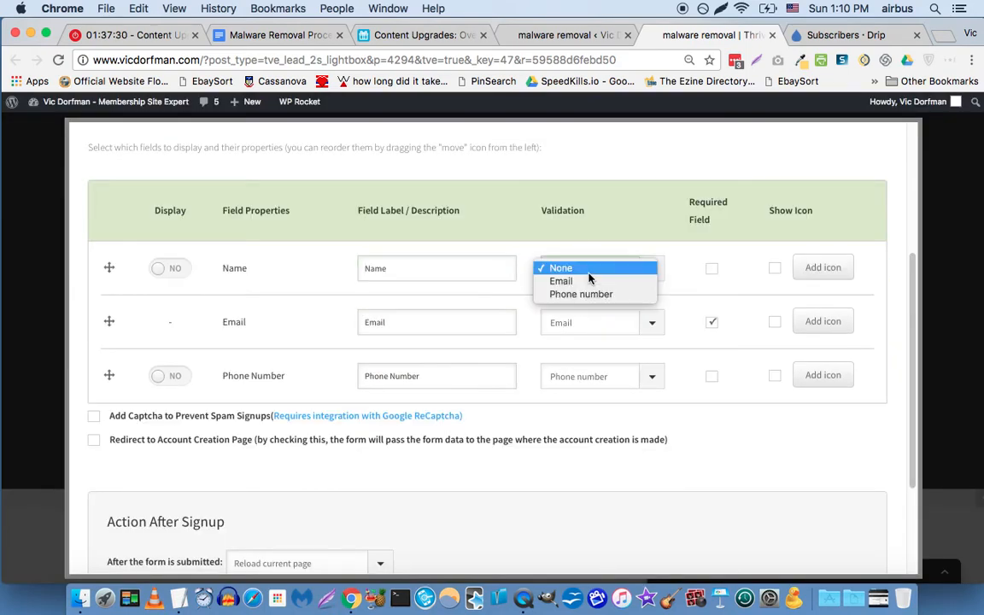
click(639, 246)
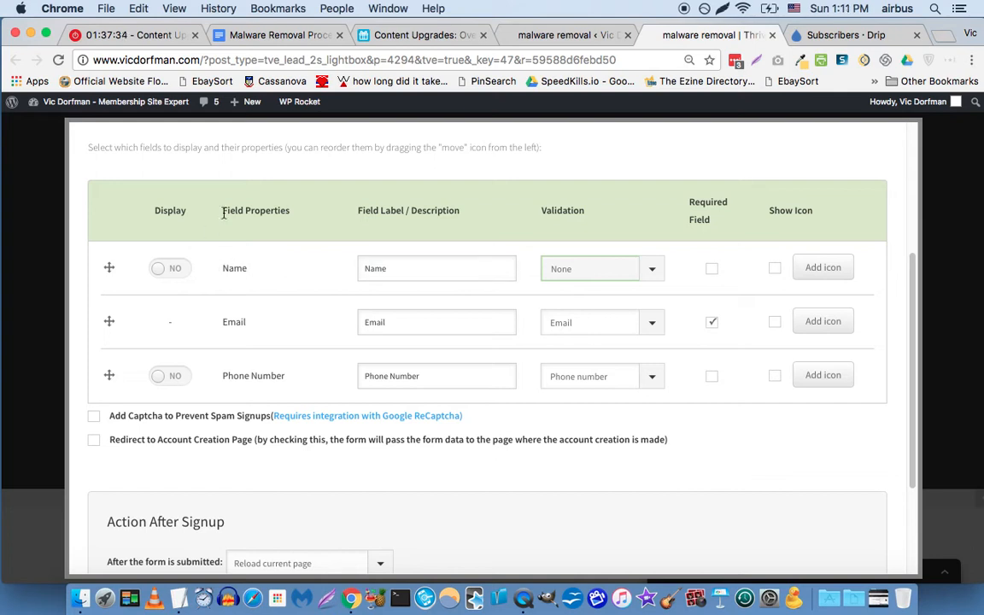
double_click(376, 268)
text(First)
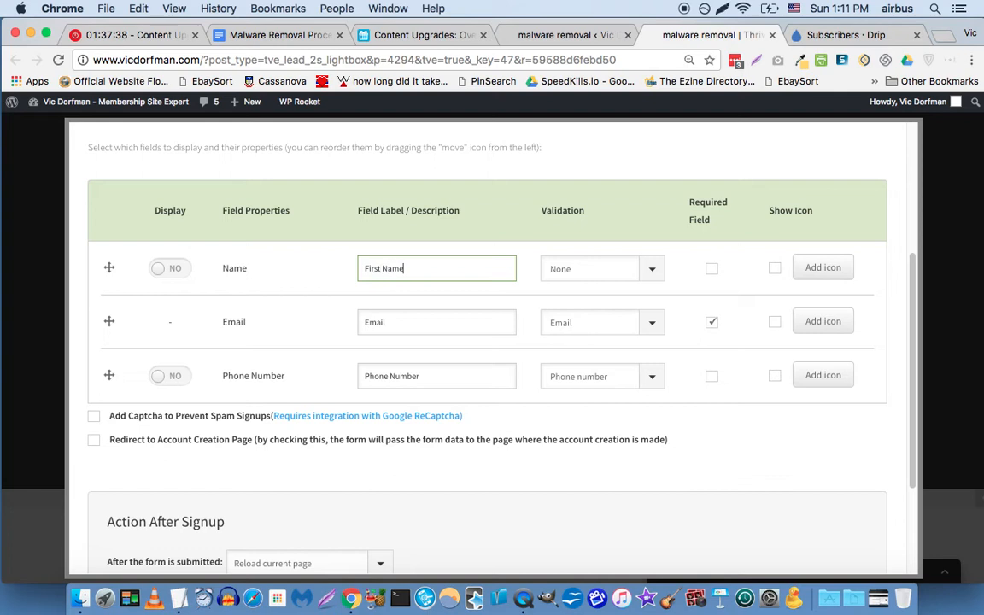
double_click(406, 320)
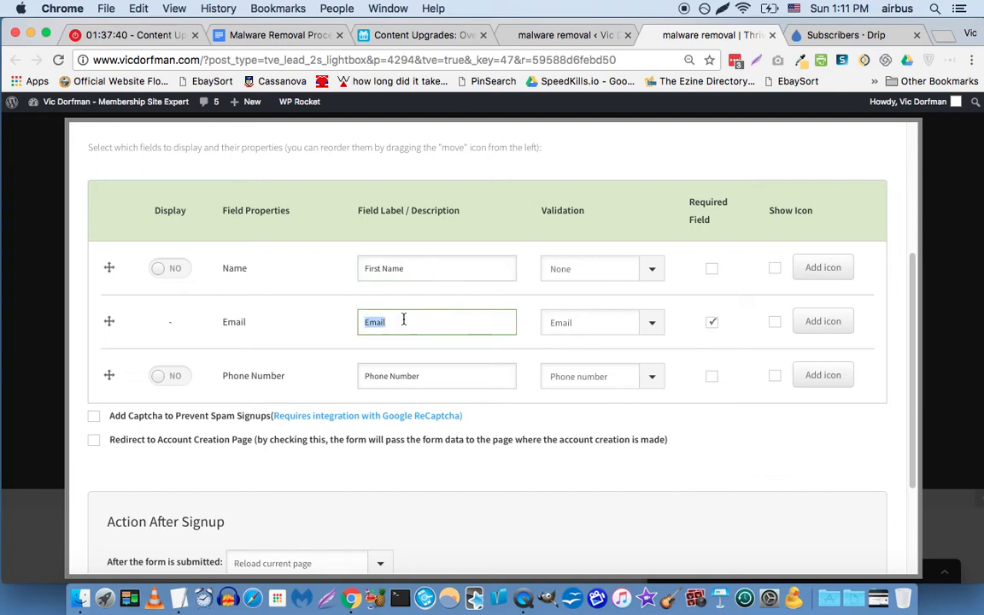
click(404, 319)
text(Address)
click(366, 268)
text(Your)
click(362, 319)
text(Your)
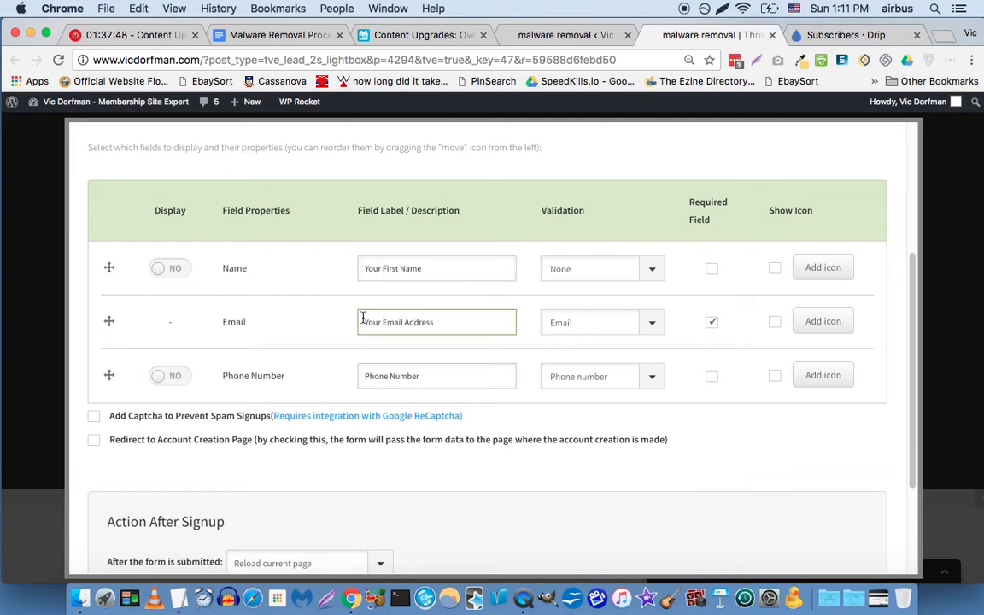
Keep Email validation and 'Reload current page' after signup, then save the field settings.
click(653, 325)
click(677, 295)
click(714, 270)
scroll(674, 364, down, 3)
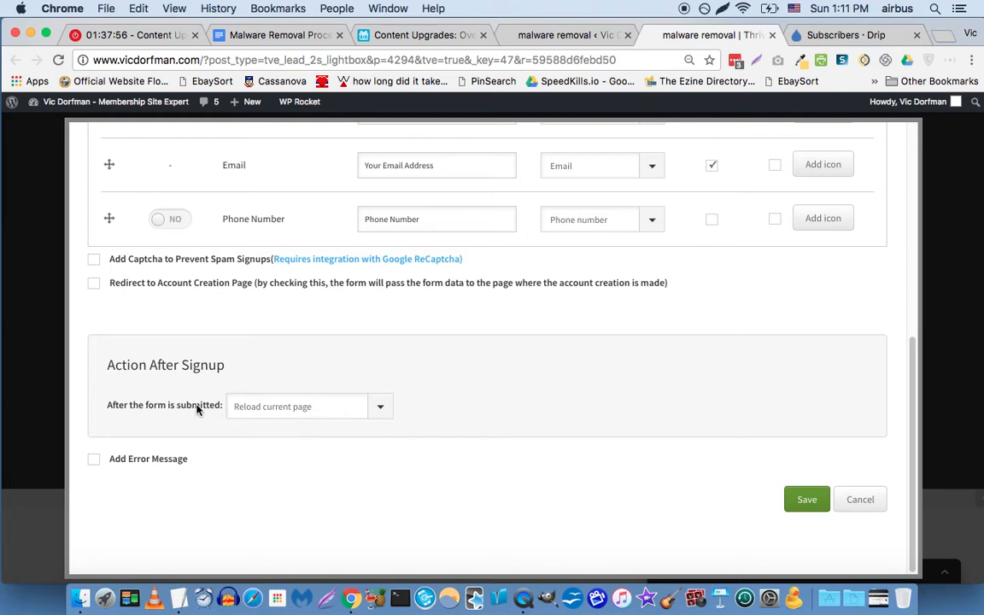
click(308, 404)
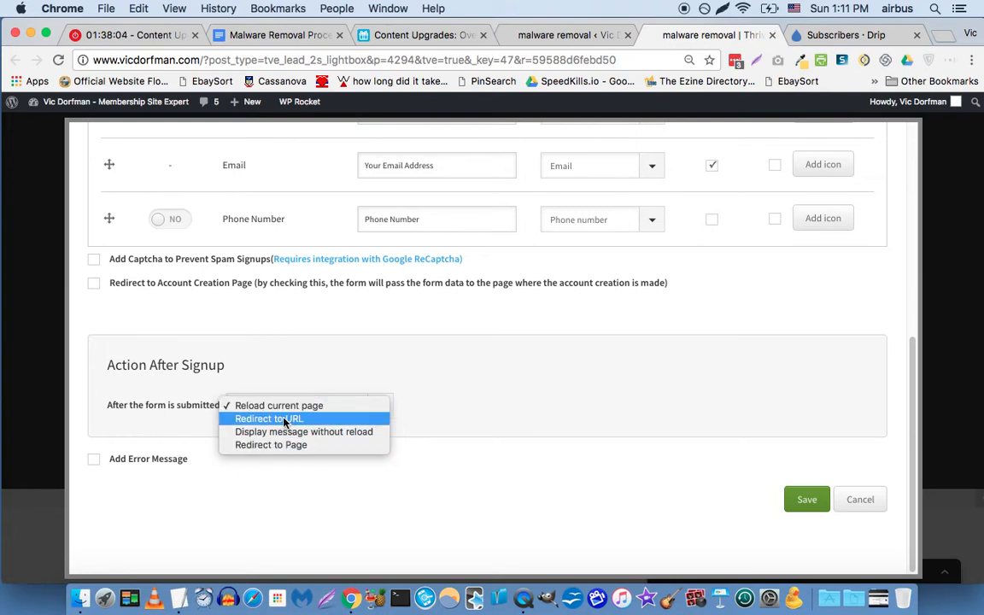
click(416, 378)
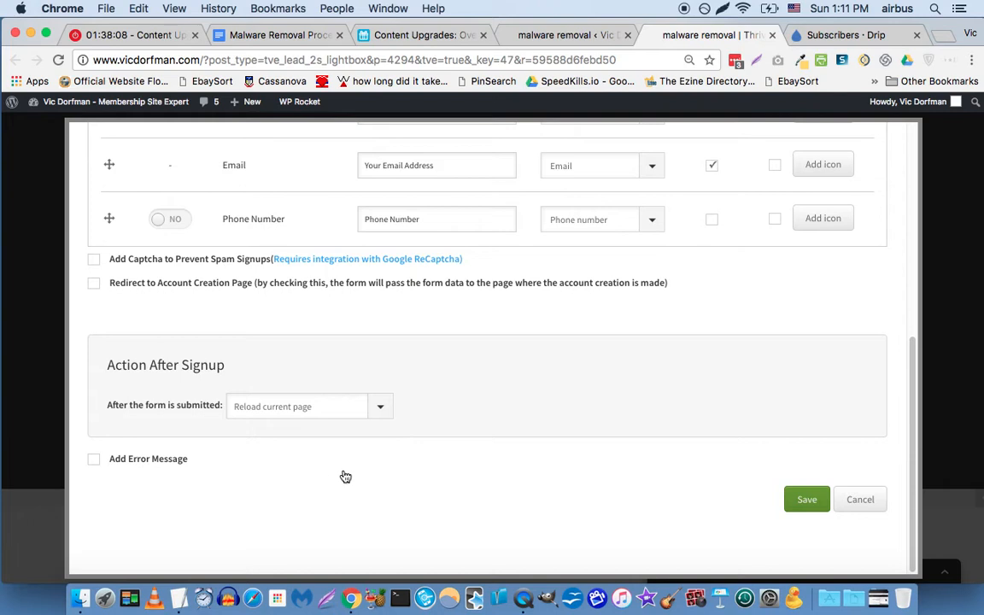
scroll(428, 406, up, 10)
scroll(499, 371, down, 10)
scroll(504, 372, down, 1)
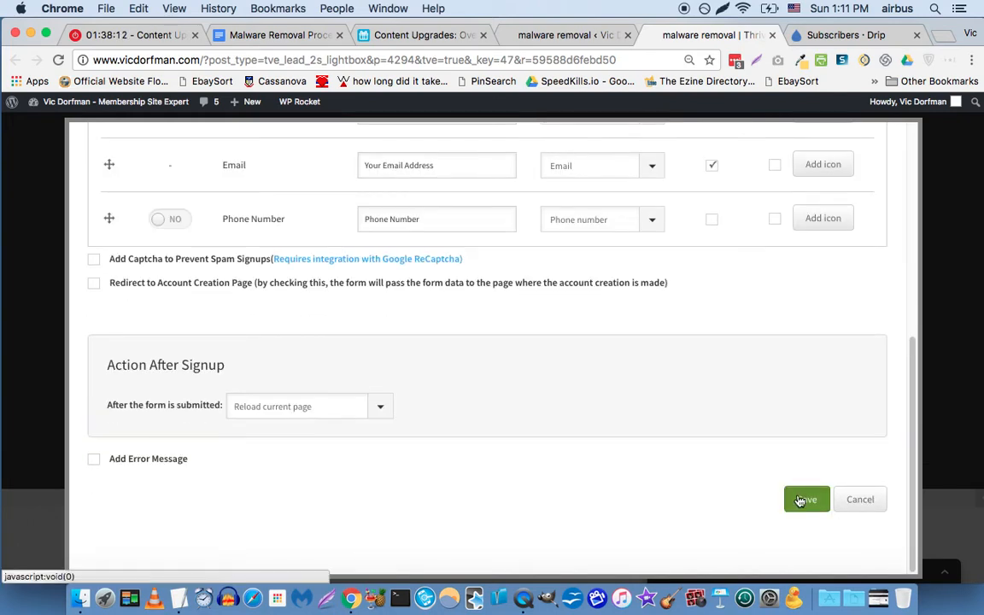
click(800, 501)
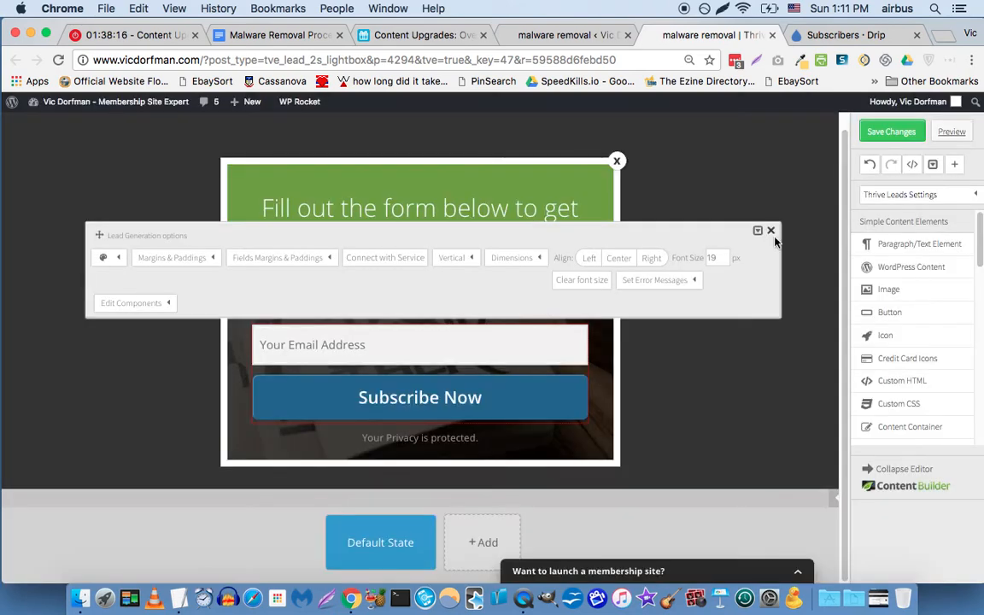
Save the lightbox changes, preview it in a new tab, and go back to the editor.
click(774, 233)
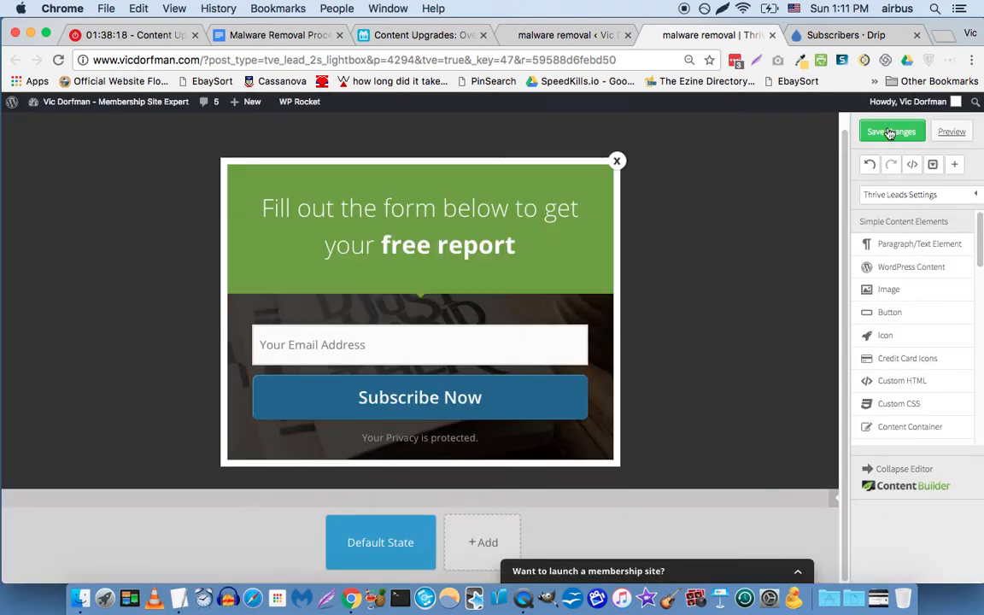
click(887, 133)
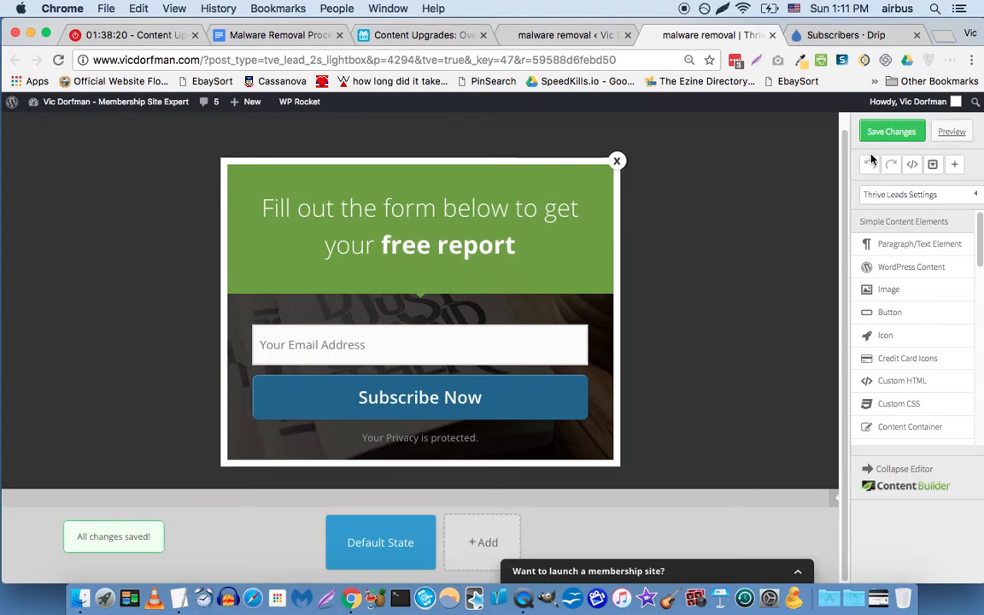
click(950, 132)
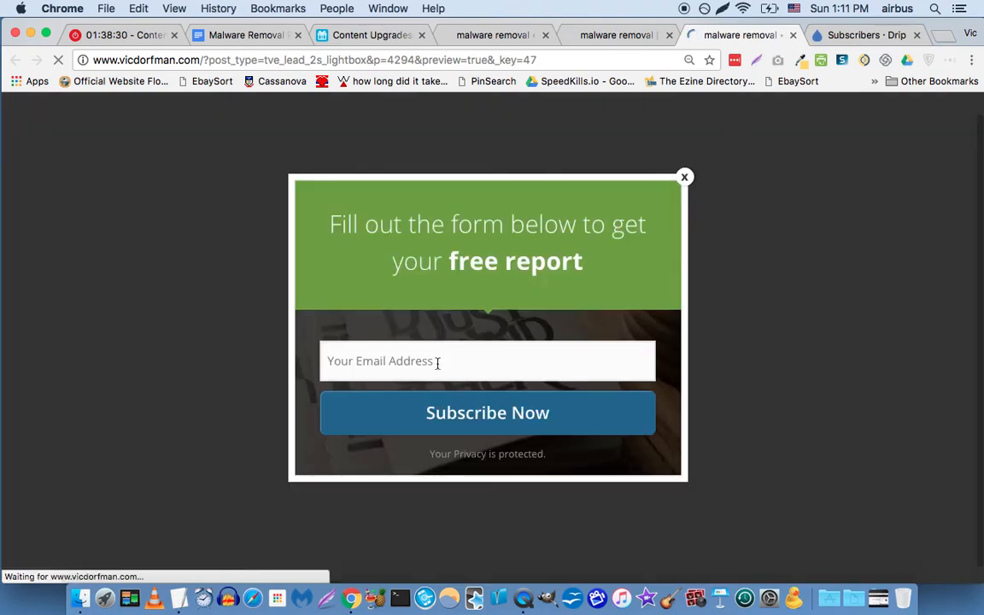
click(598, 36)
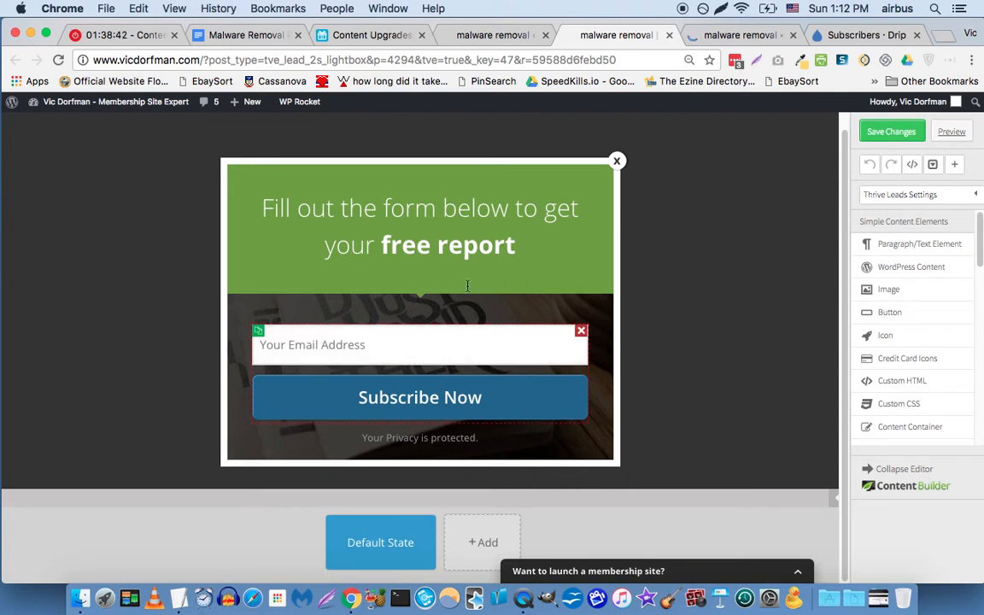
Close the preview and change the Email field's validation from Email to None.
click(793, 35)
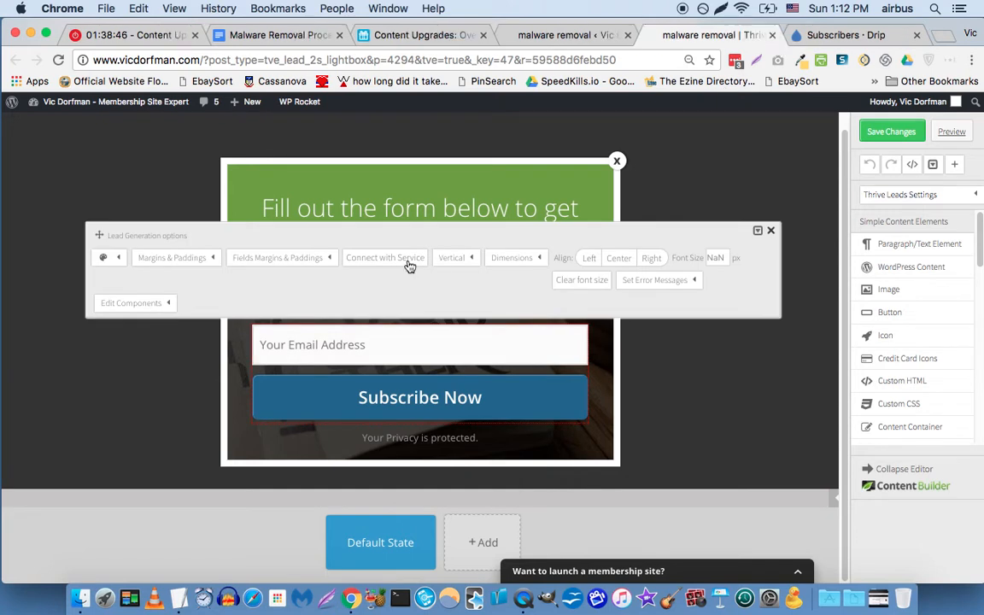
click(418, 266)
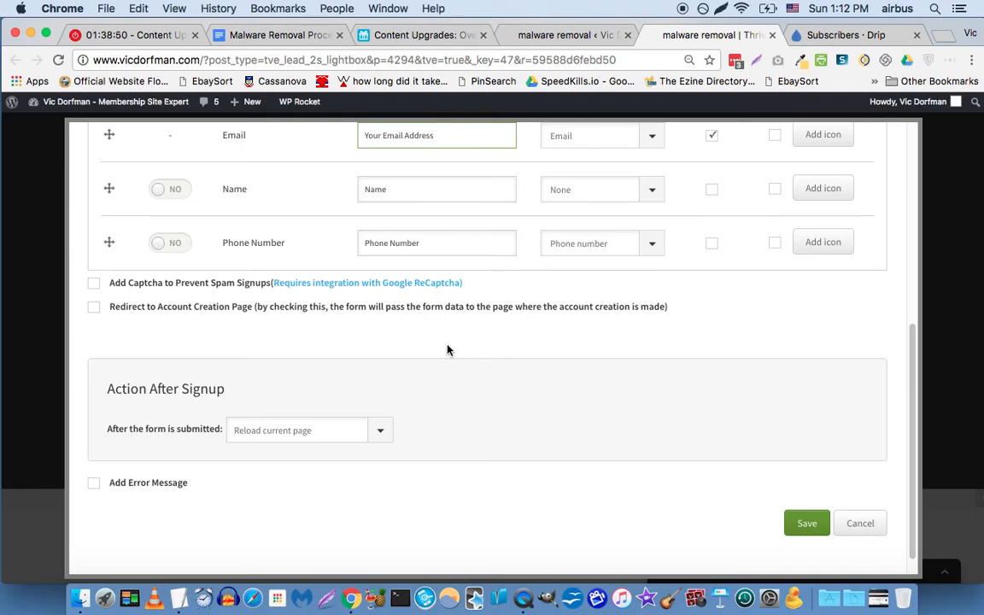
scroll(448, 346, up, 5)
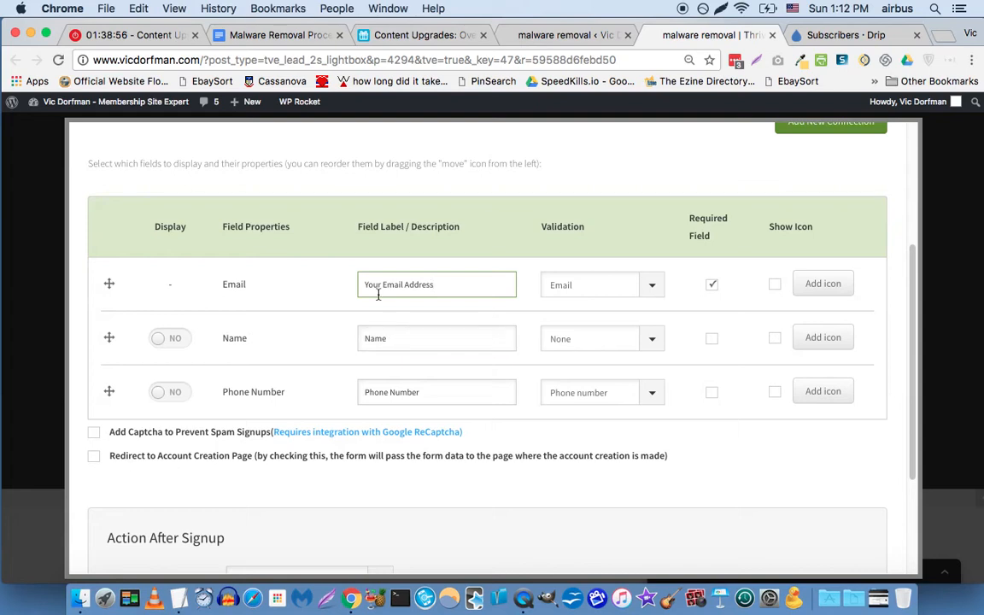
click(651, 286)
click(596, 271)
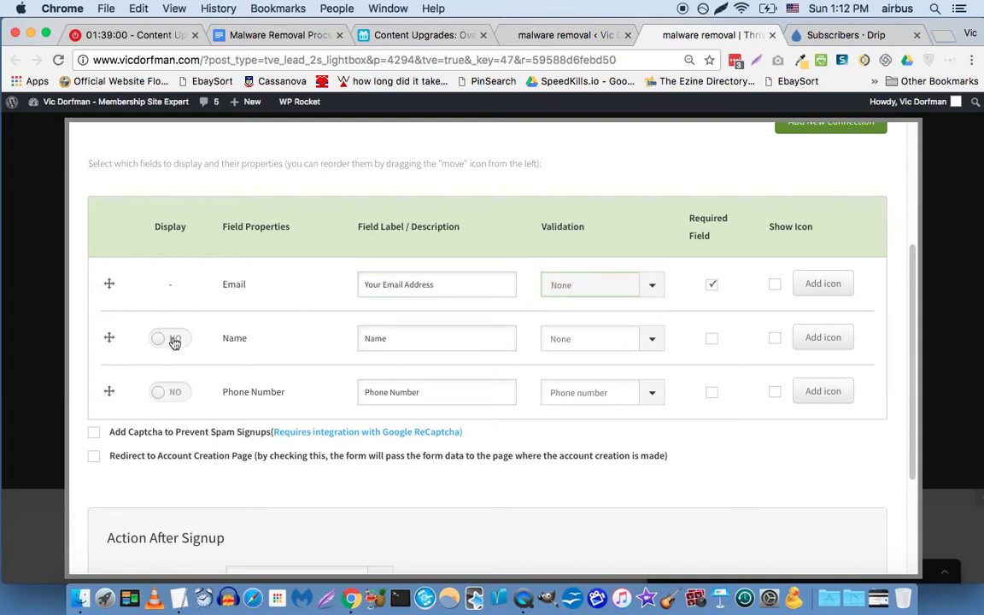
Bring up the Drip connection's integration settings.
scroll(581, 278, up, 5)
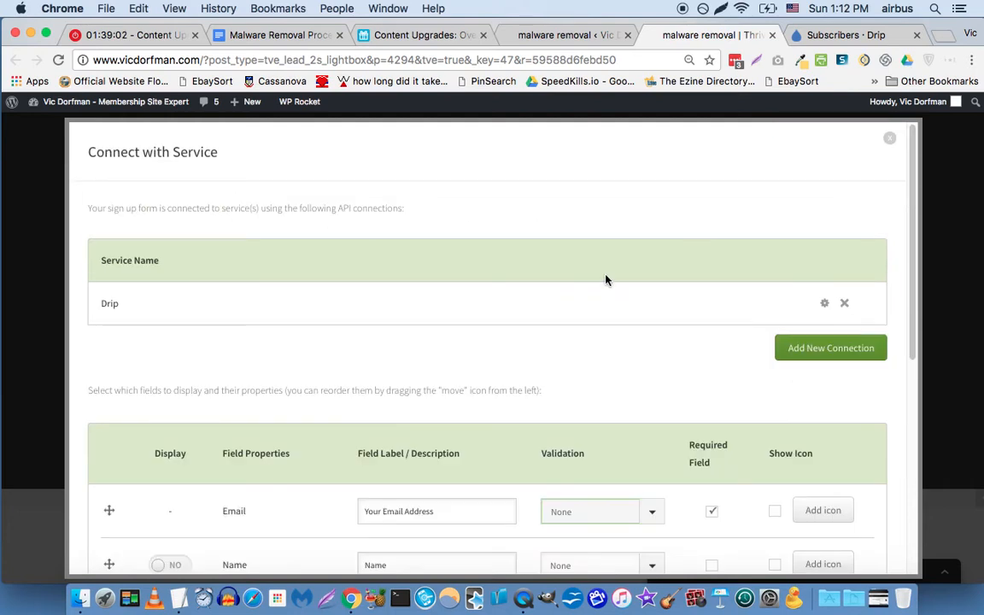
scroll(605, 280, down, 1)
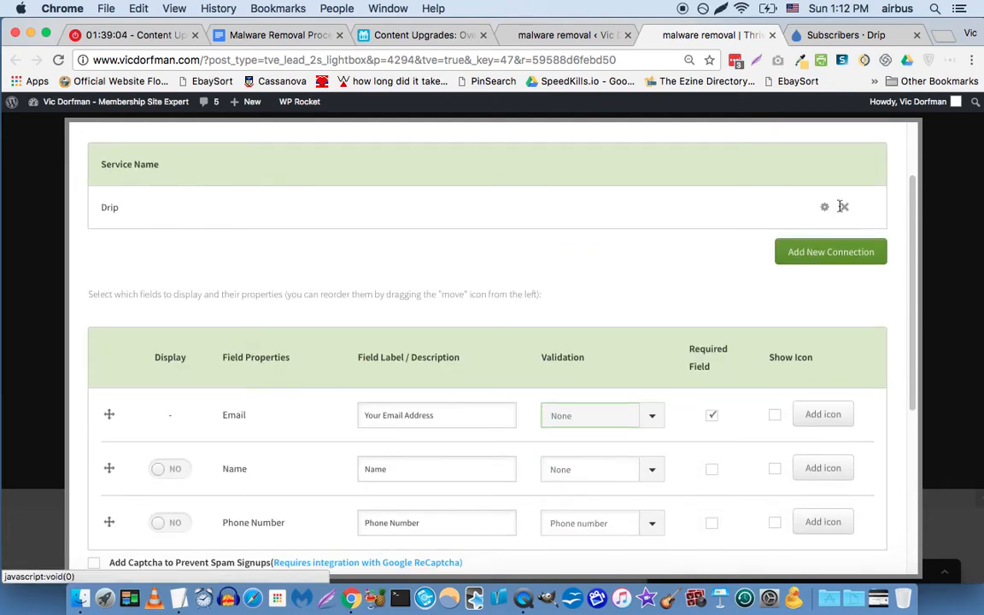
click(825, 209)
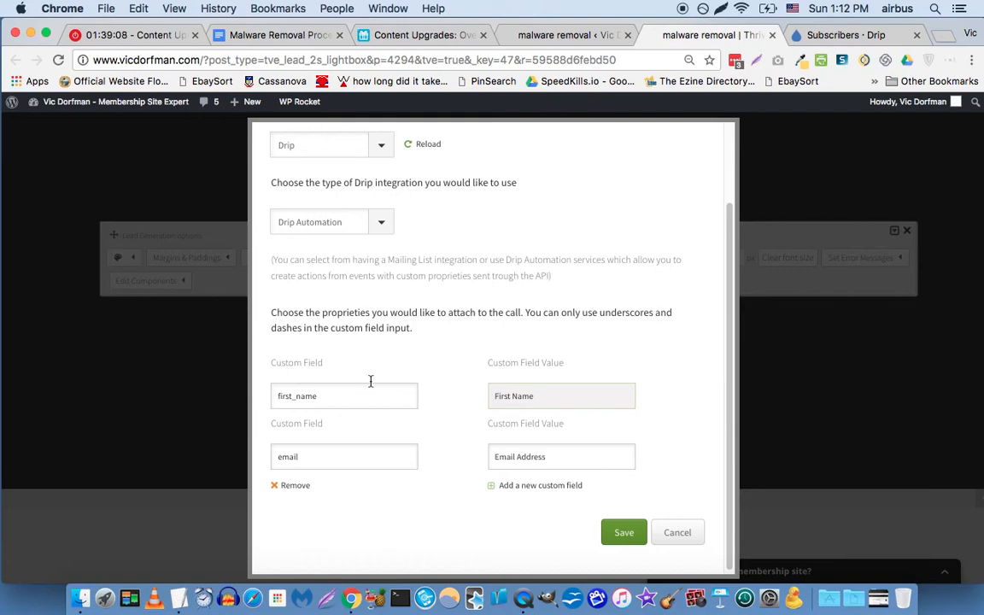
Remove the first_name and email custom fields, leaving one empty row, and save.
double_click(366, 396)
key(BackSpace)
click(570, 395)
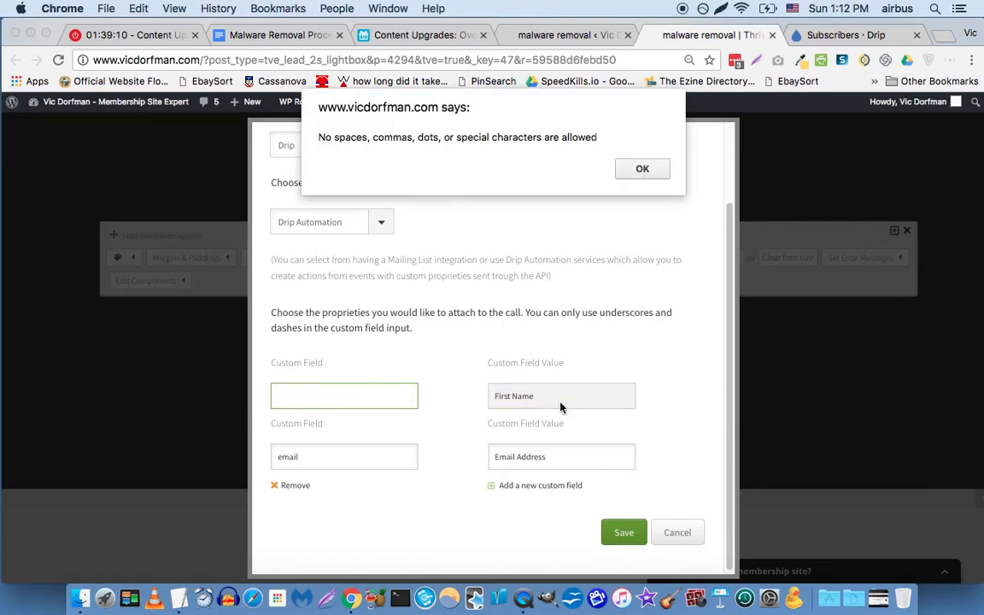
click(638, 167)
key(BackSpace)
key(BackSpace)
click(287, 485)
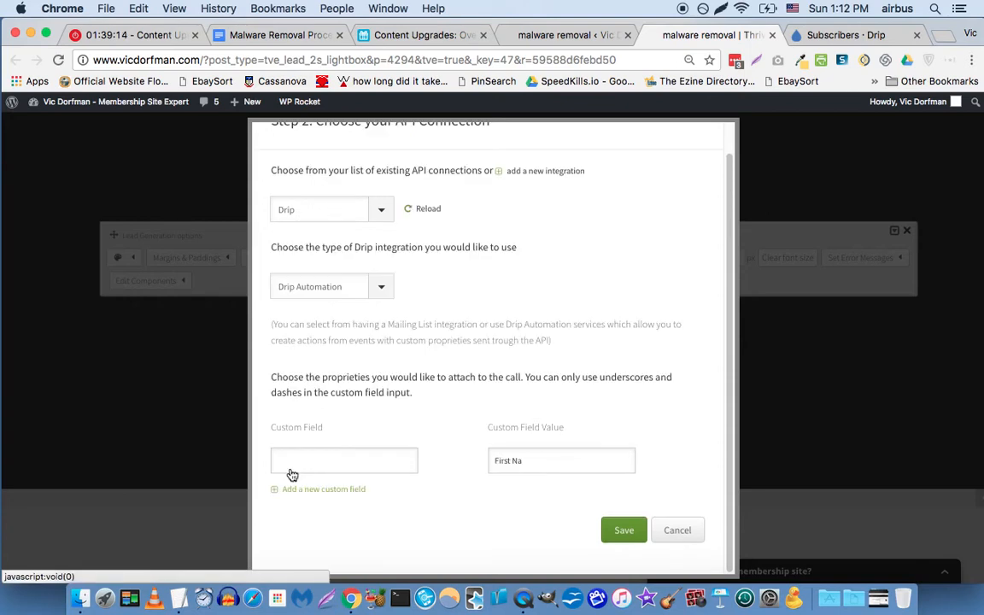
triple_click(556, 459)
key(BackSpace)
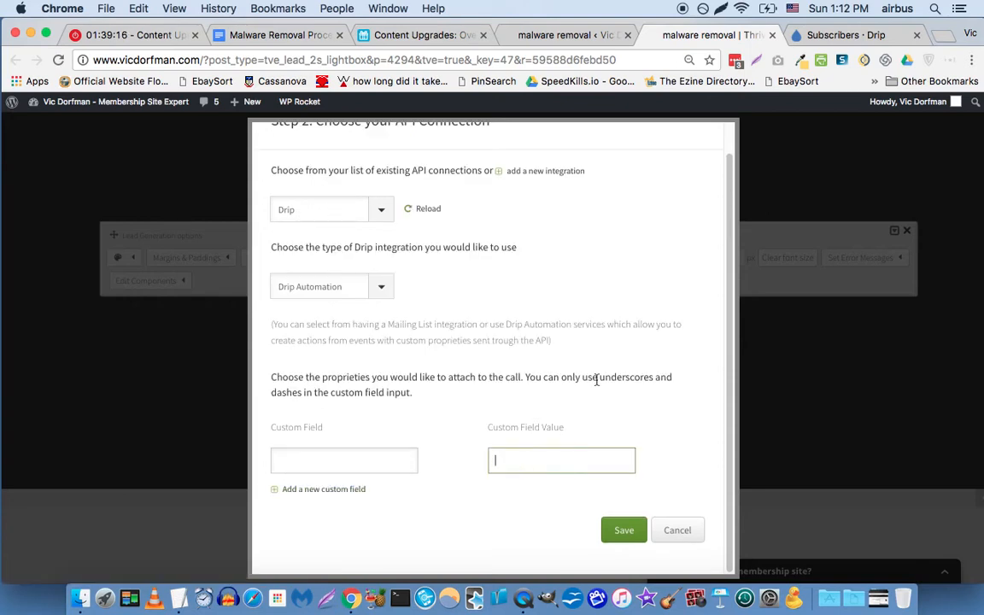
click(622, 531)
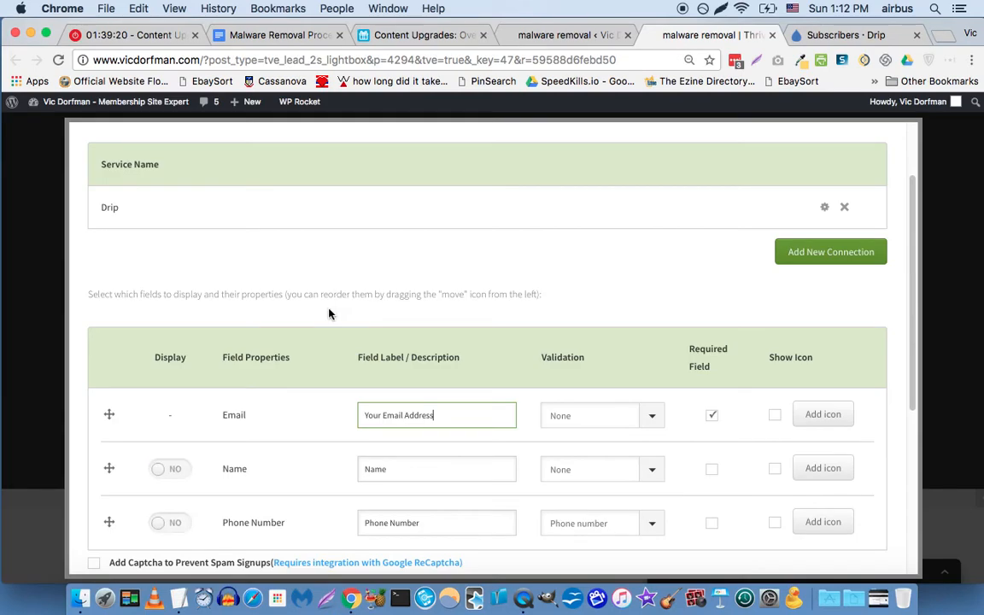
Replace the 'Name' label with 'Your First Name' and save the field settings.
scroll(296, 277, down, 3)
click(421, 368)
key(BackSpace)
text(You)
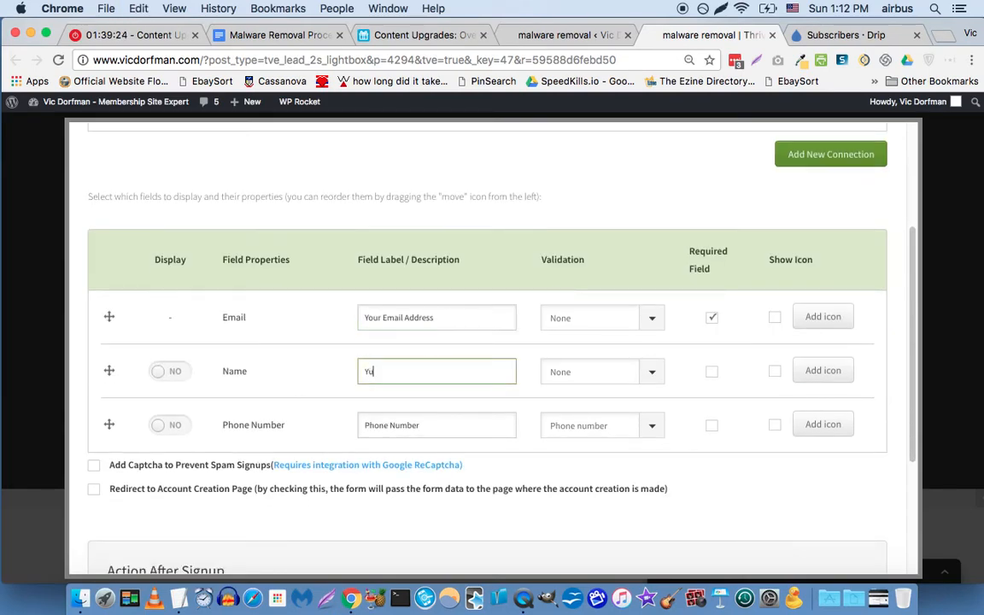
text(r First Name)
scroll(521, 315, down, 5)
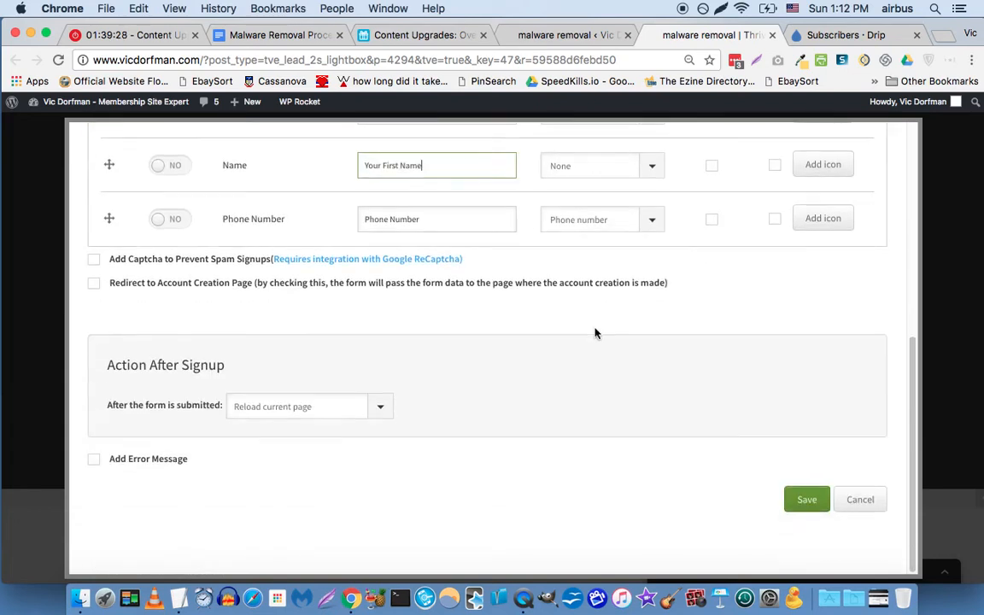
click(803, 502)
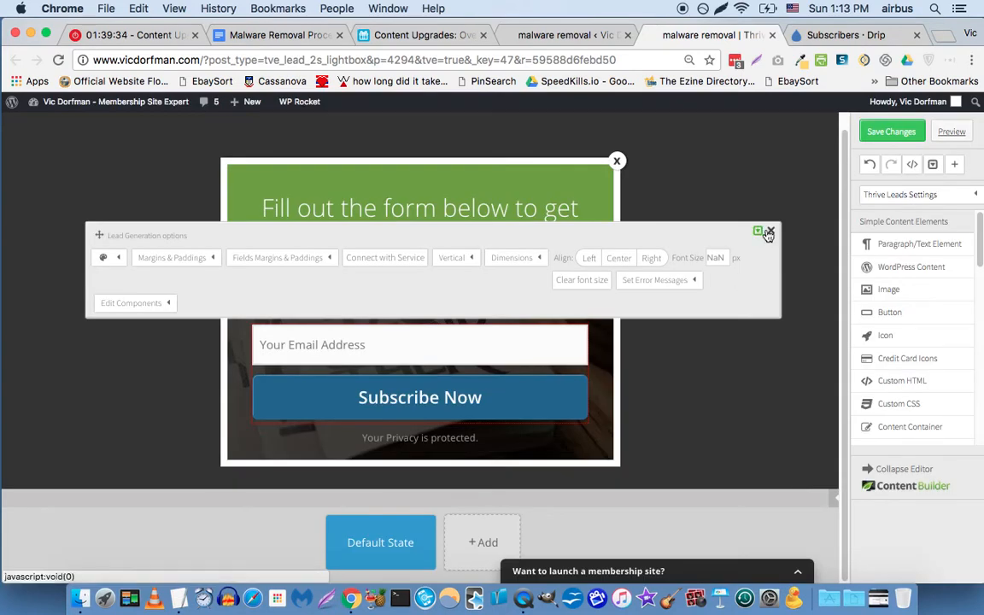
Close the options panel, dismiss the save-template prompt, and reopen the service connection settings.
click(768, 235)
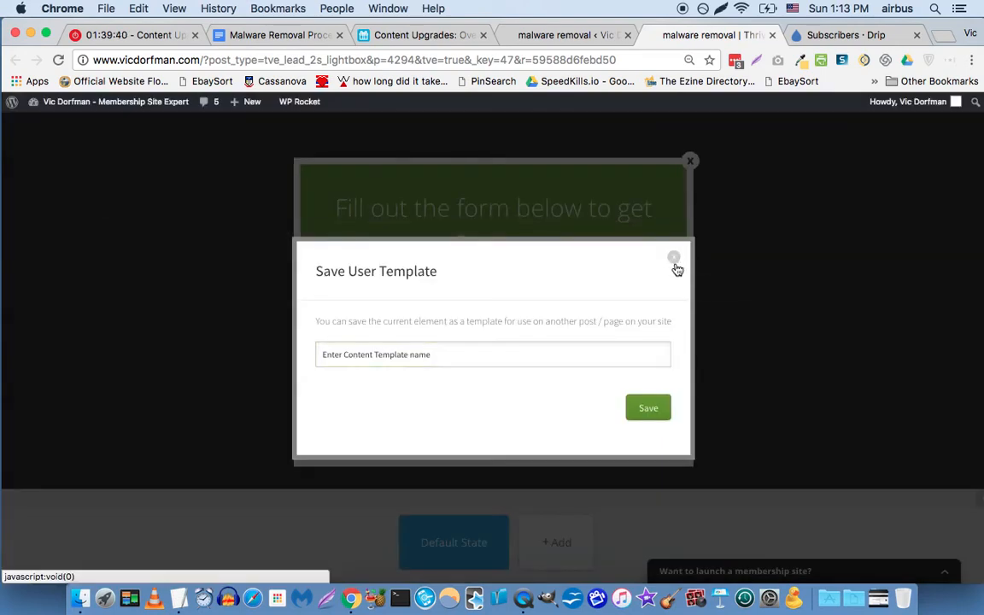
click(674, 259)
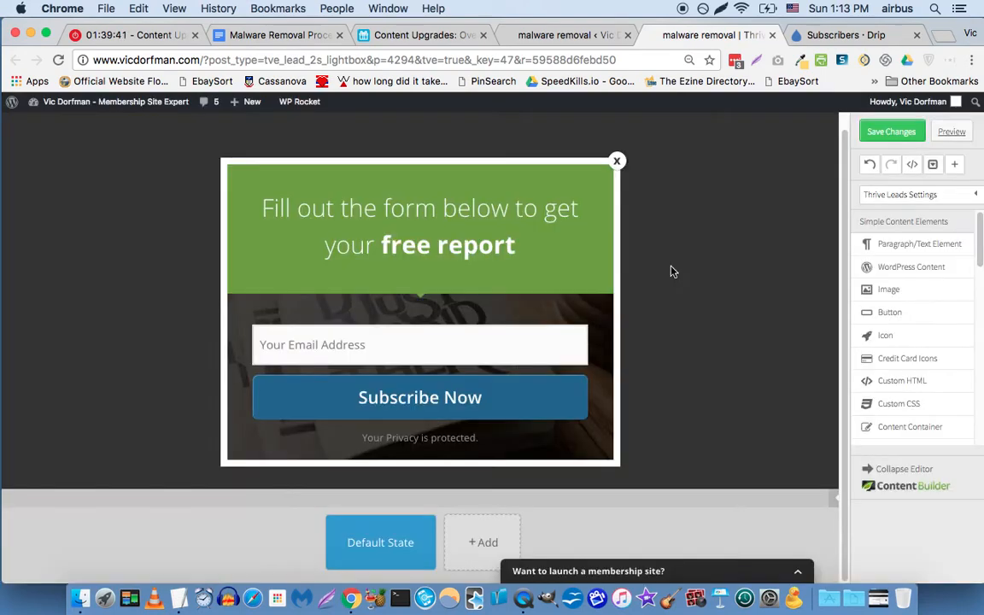
click(443, 340)
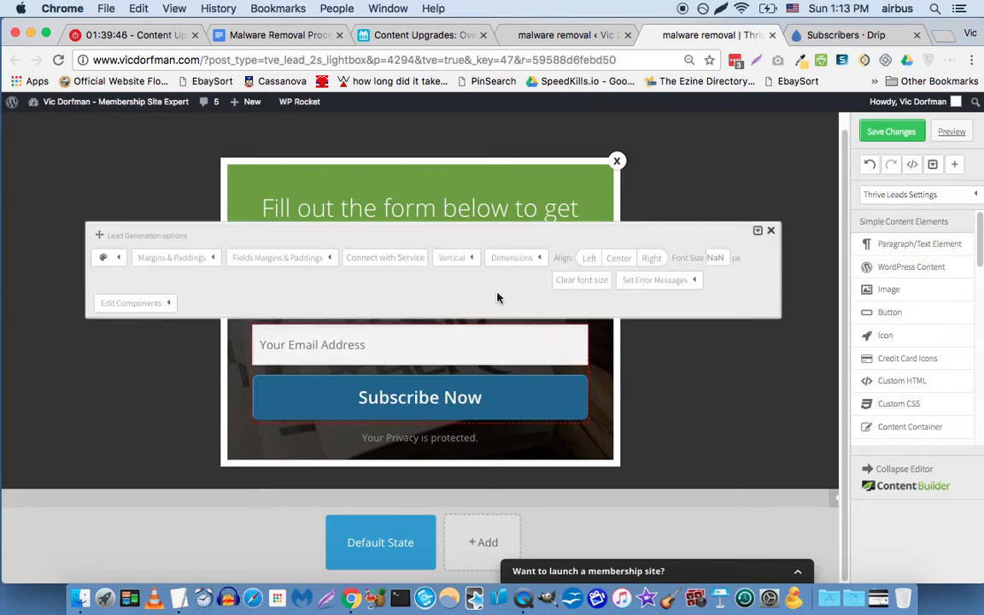
click(409, 259)
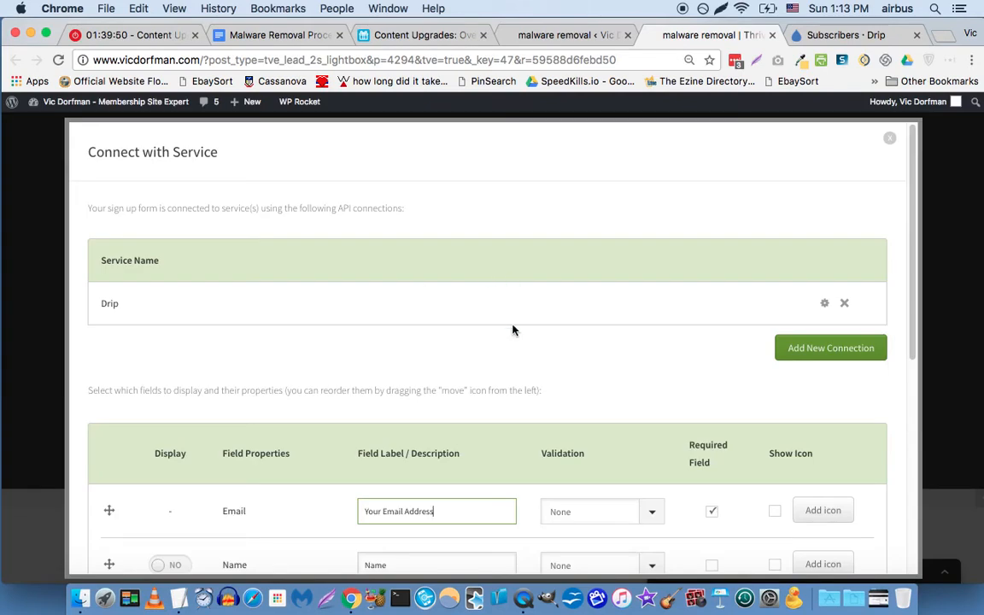
Turn on display of the Name field, label it 'Your First Name', and save.
scroll(512, 330, down, 5)
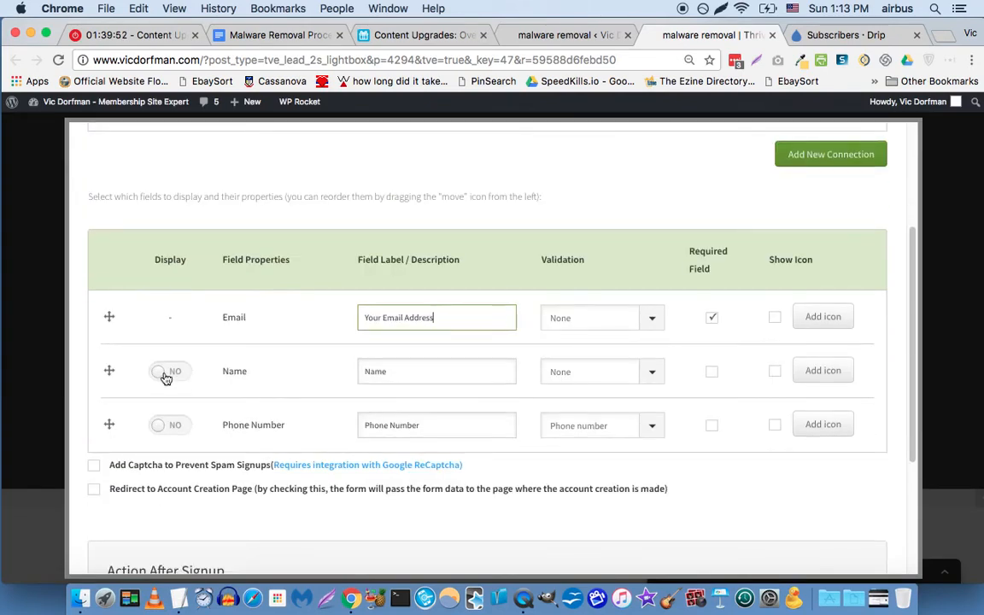
click(157, 376)
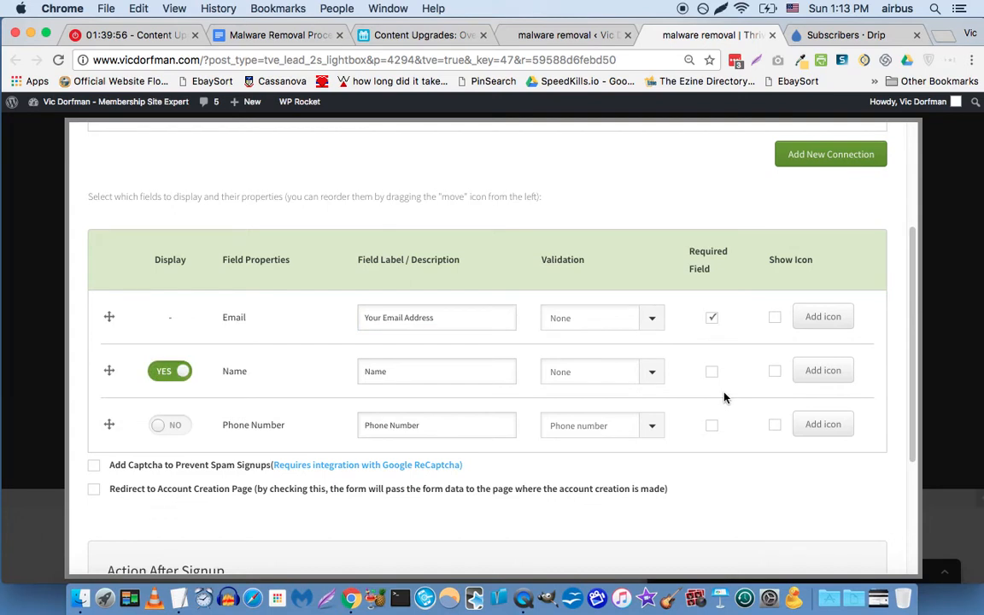
scroll(651, 352, down, 4)
click(368, 228)
text(Your First)
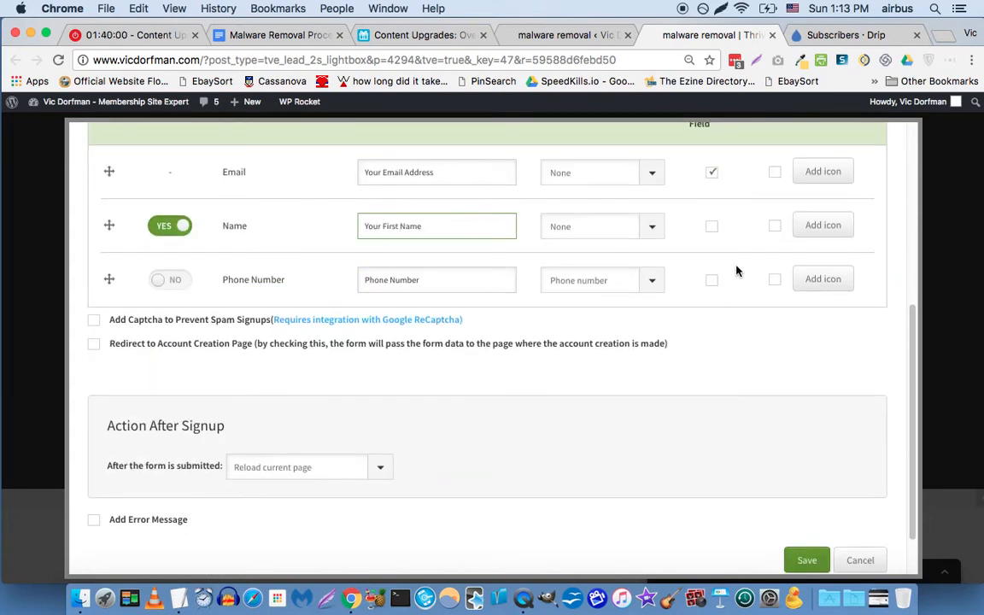
click(808, 559)
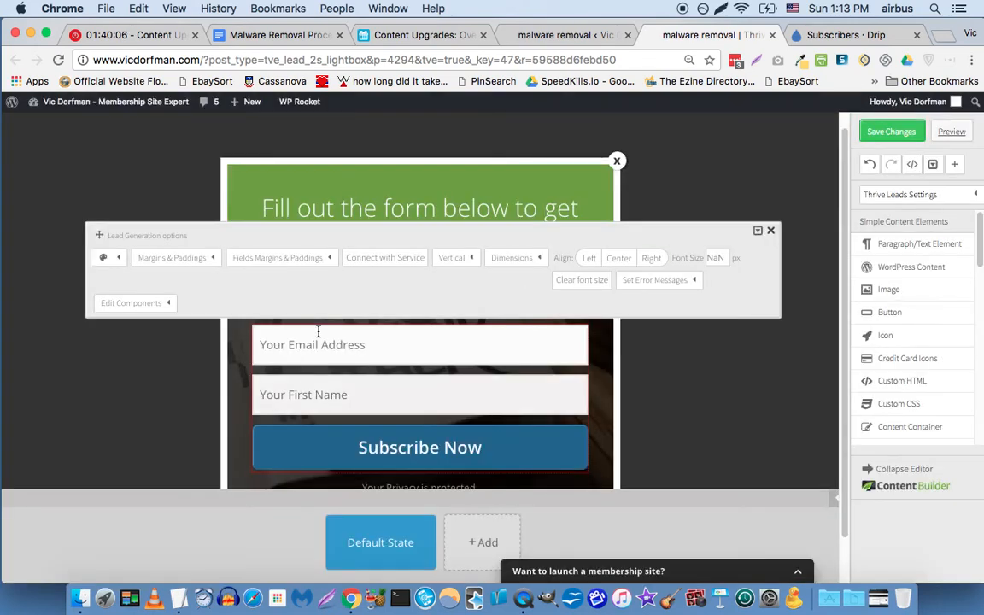
Save the signup form changes and preview the lightbox in a new tab.
click(772, 235)
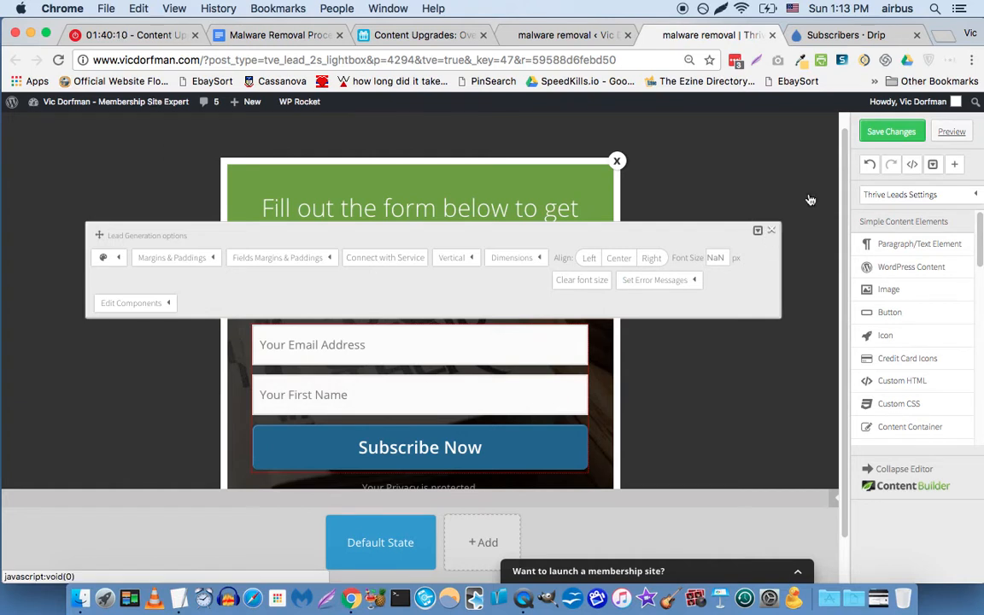
click(872, 142)
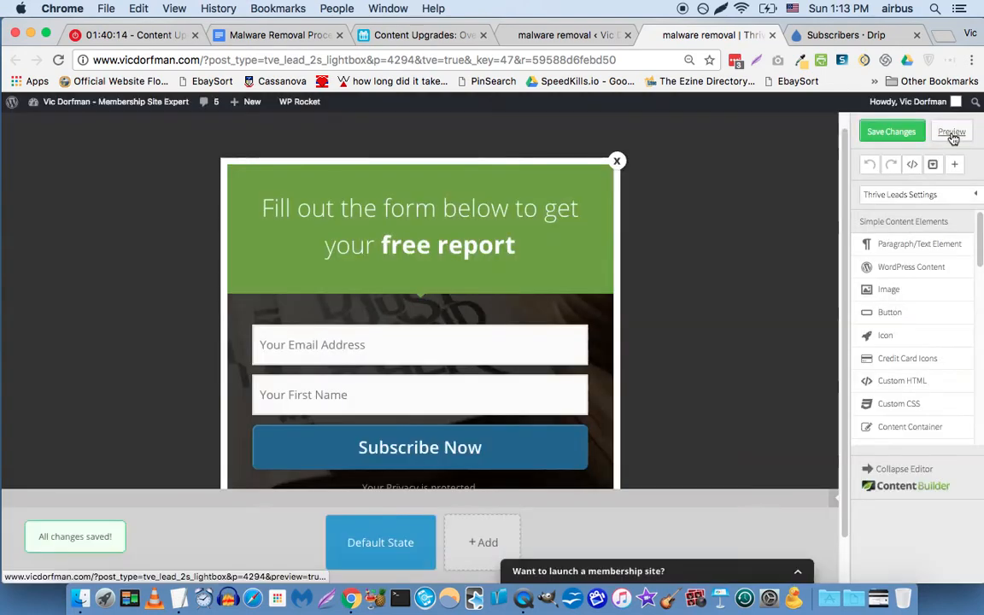
click(952, 133)
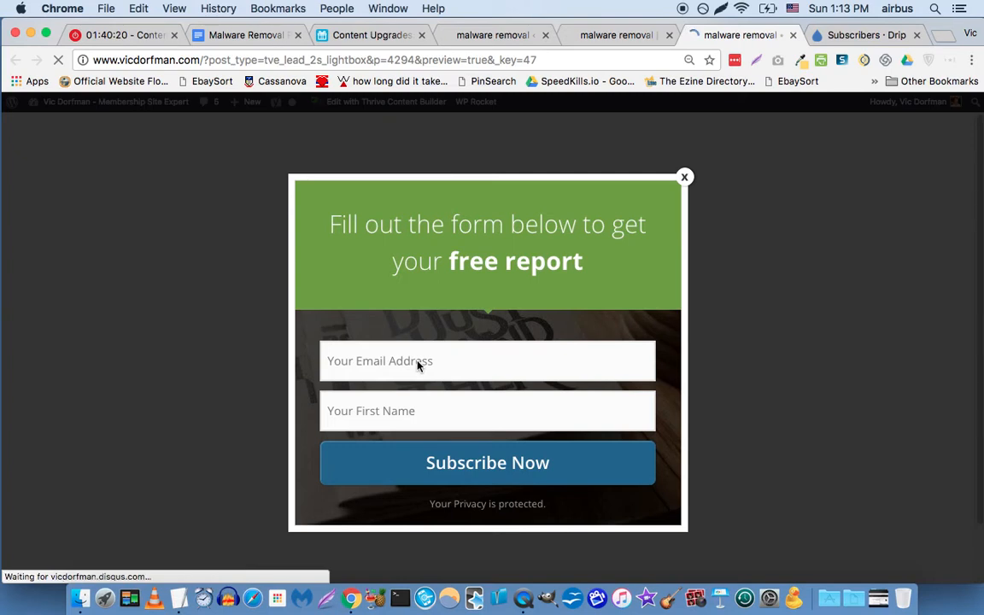
Submit the preview form with a test email and first name, then switch to Drip's Subscribers tab.
click(427, 364)
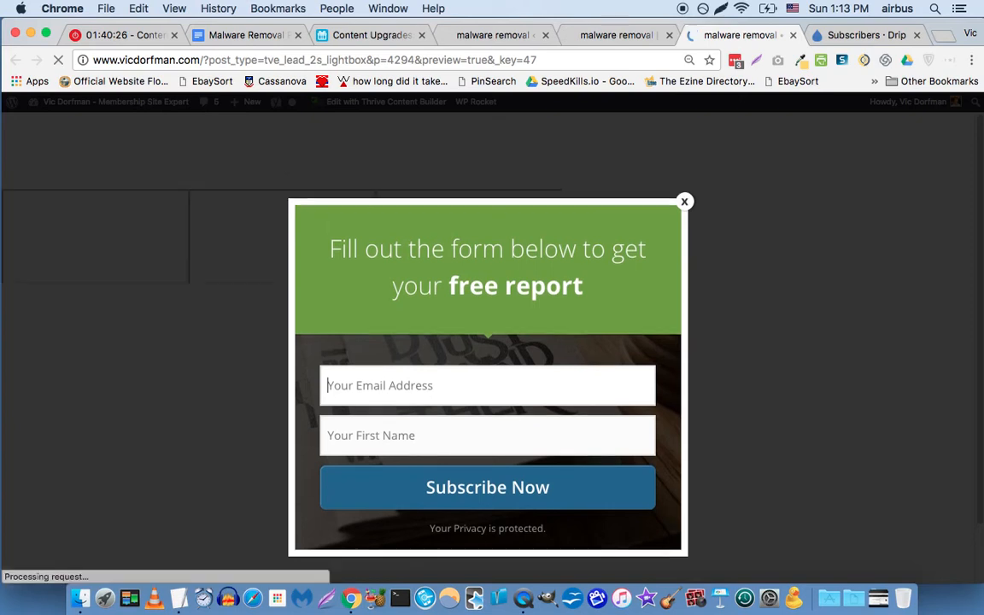
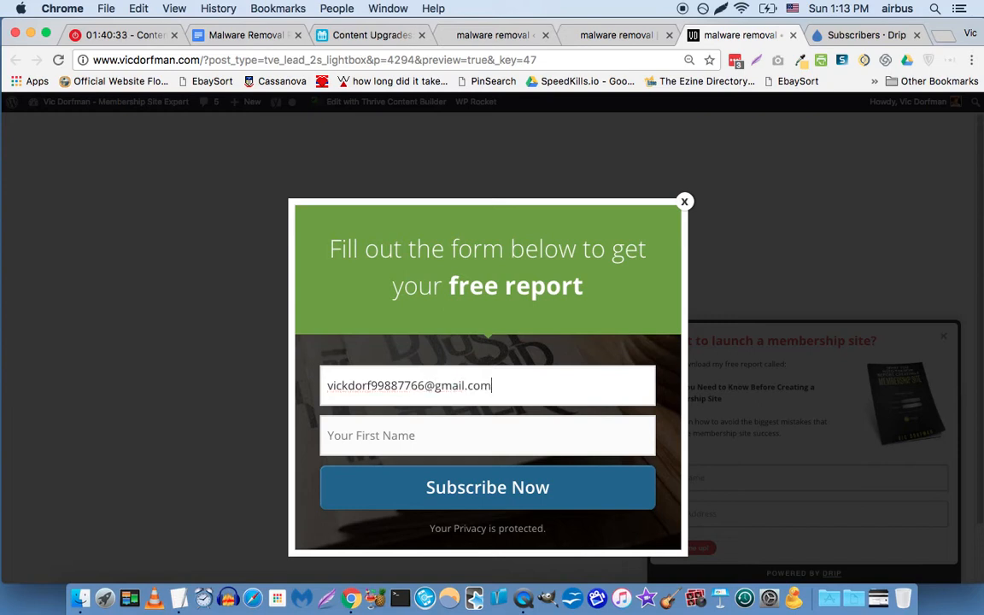
key(Tab)
text(Vi)
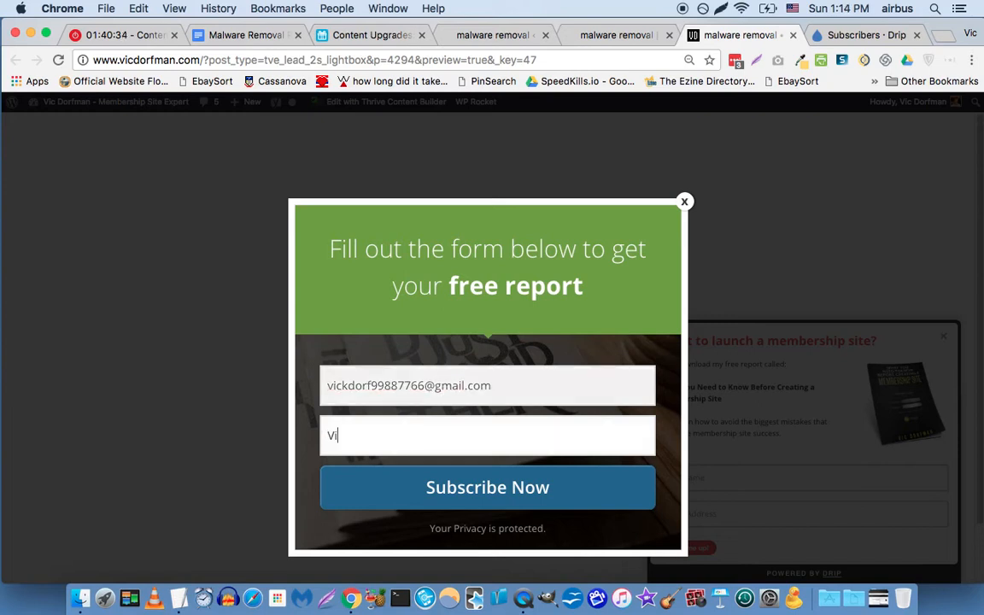
text(ckk)
click(511, 489)
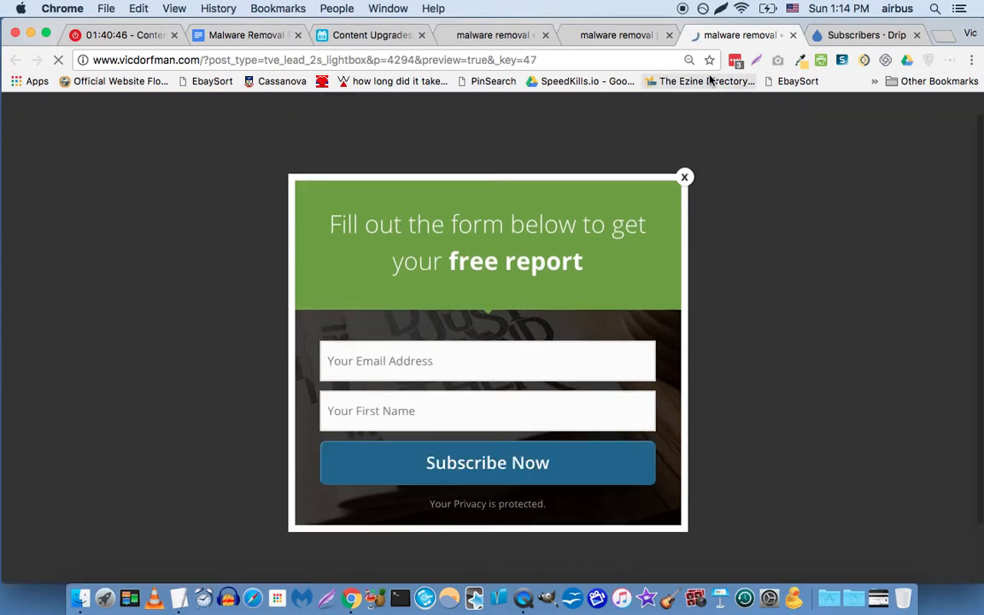
click(842, 36)
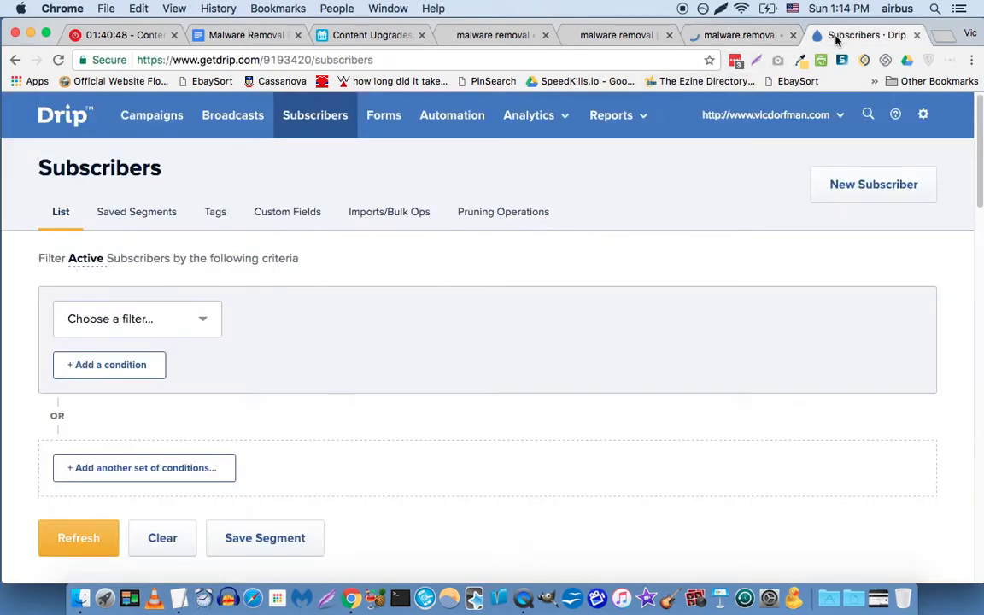
Reload the subscribers list and open the newest test subscriber's record.
click(327, 133)
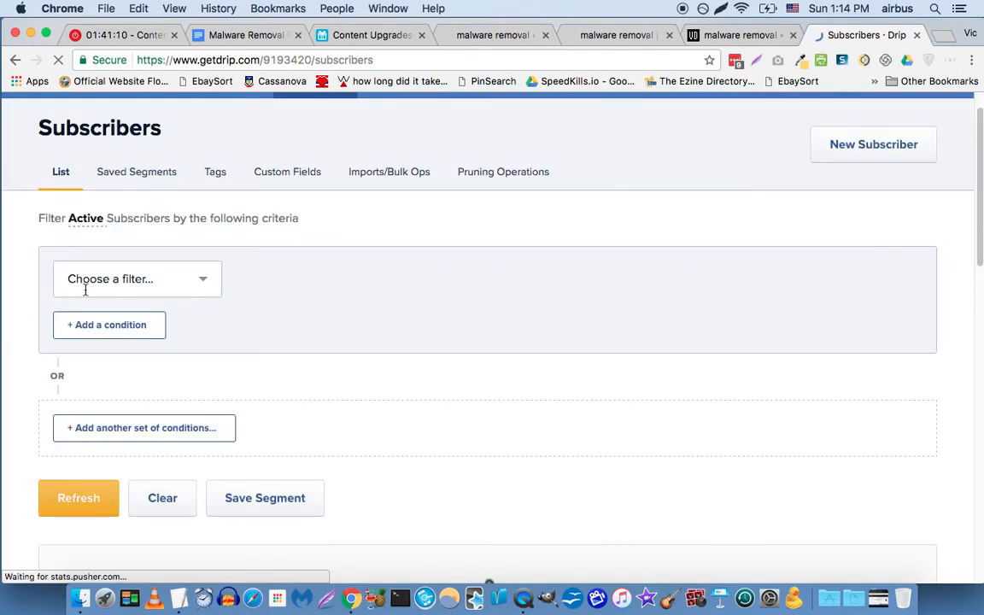
scroll(83, 291, down, 3)
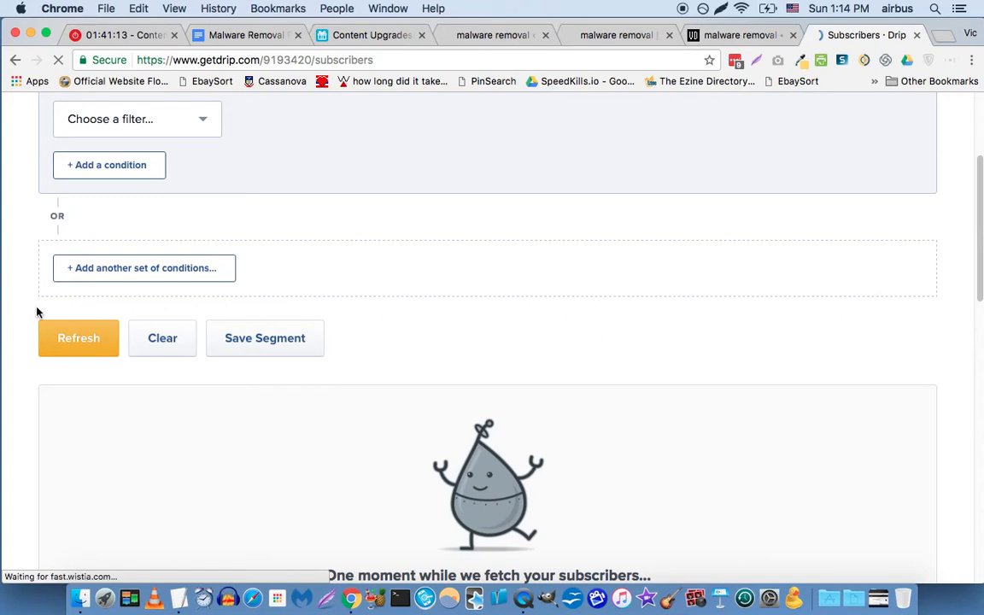
scroll(44, 314, down, 1)
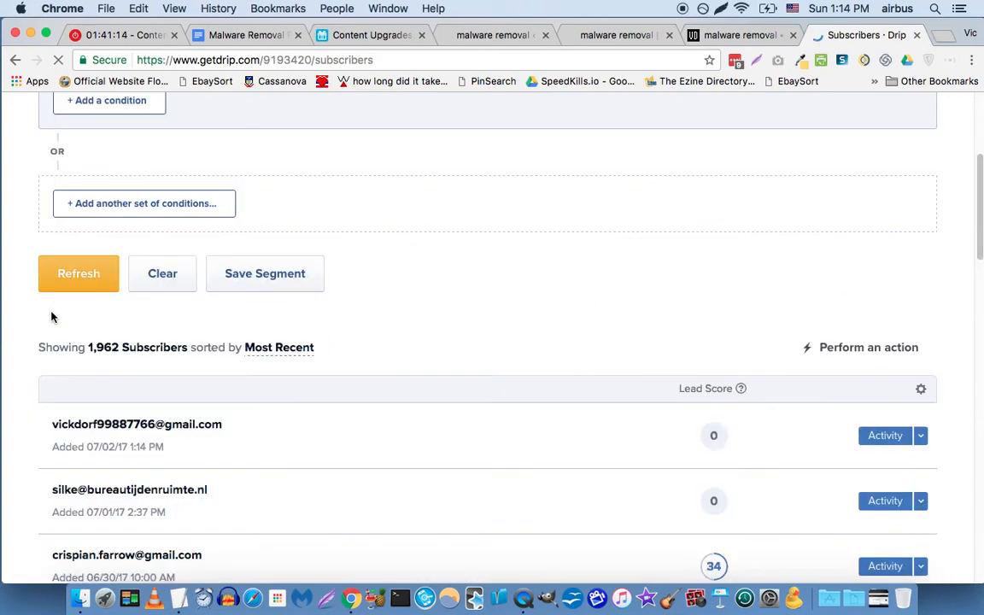
click(173, 433)
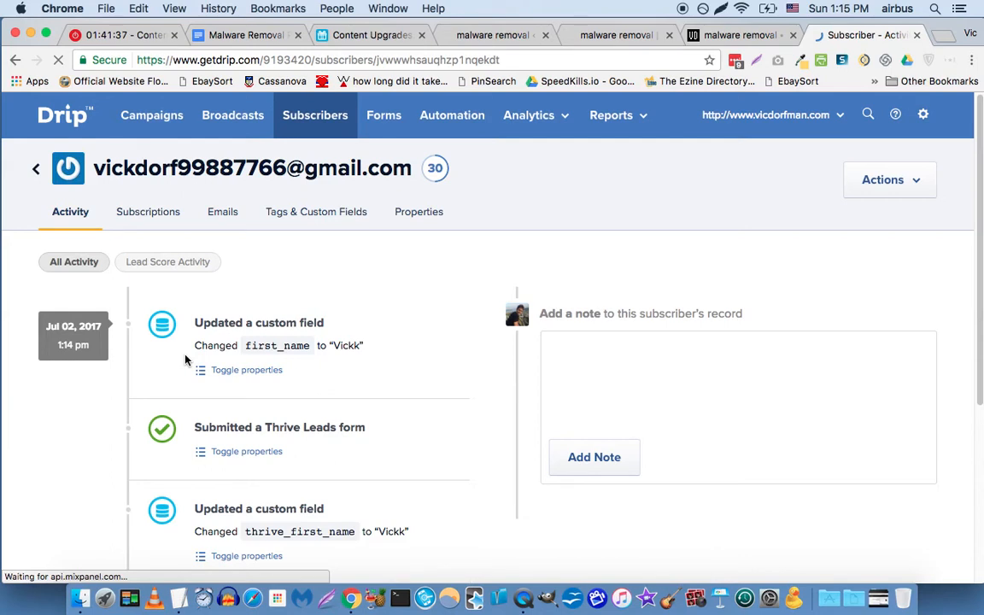
Scroll the activity to the first_name update details and highlight thrive_first_name in its entry.
scroll(184, 359, down, 2)
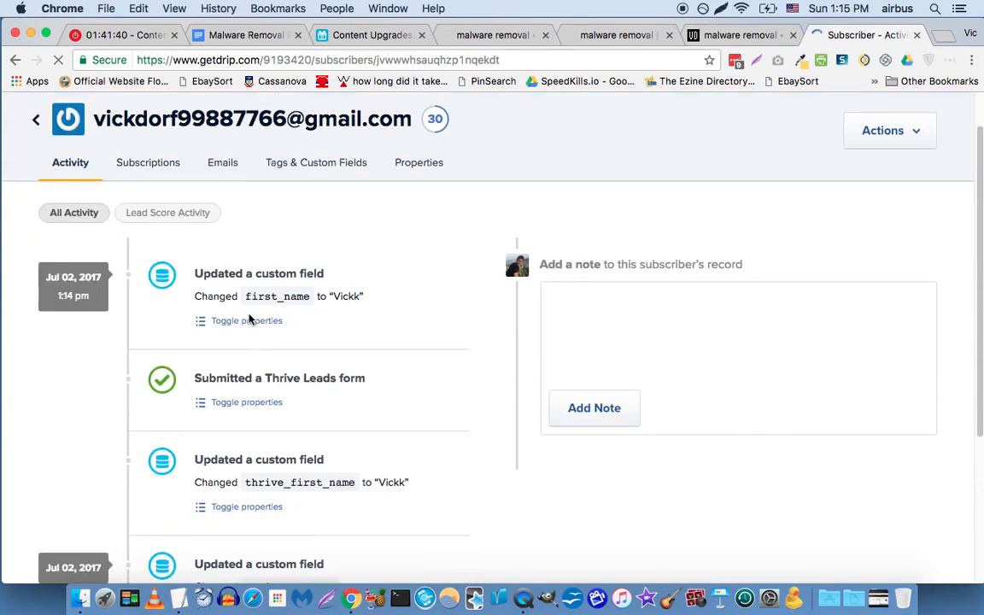
scroll(325, 288, down, 3)
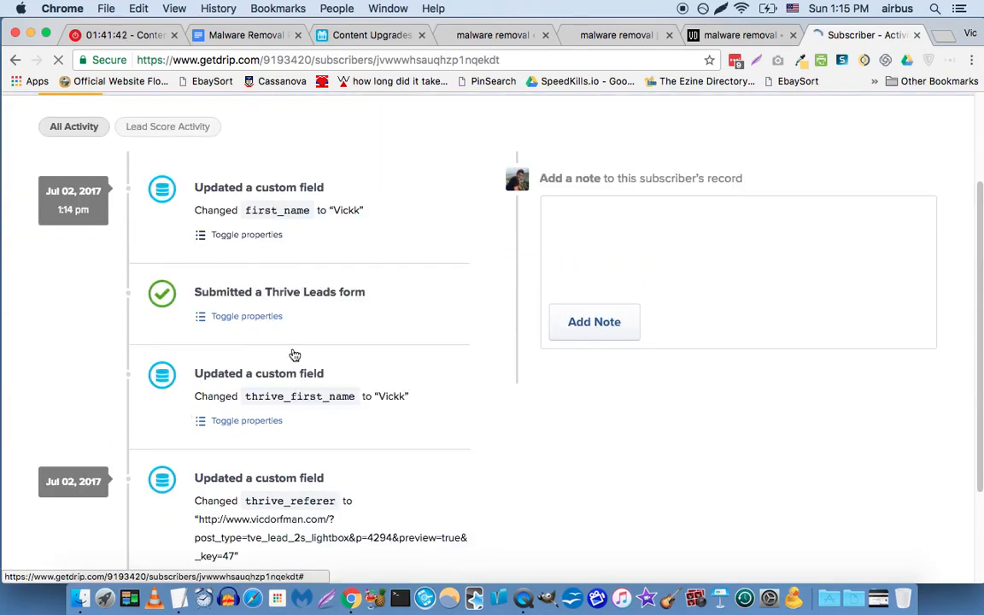
scroll(292, 353, down, 5)
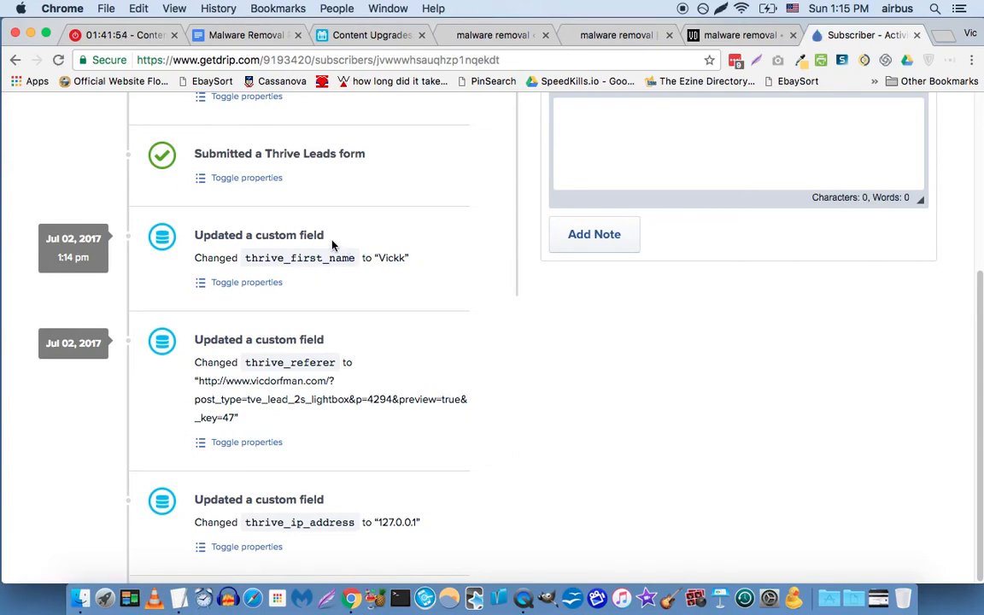
scroll(329, 255, up, 3)
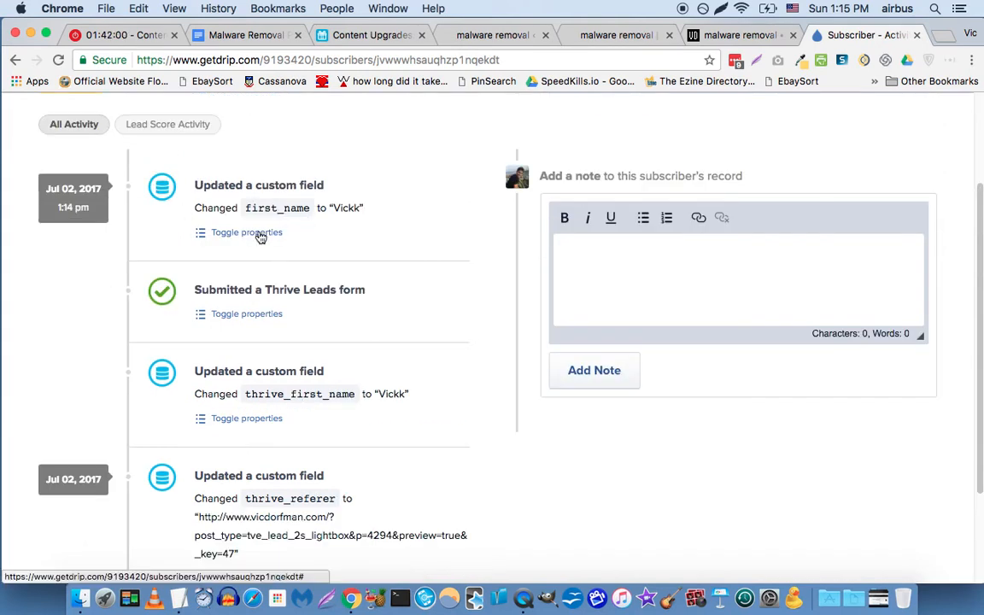
click(259, 232)
scroll(167, 235, down, 1)
scroll(141, 247, down, 1)
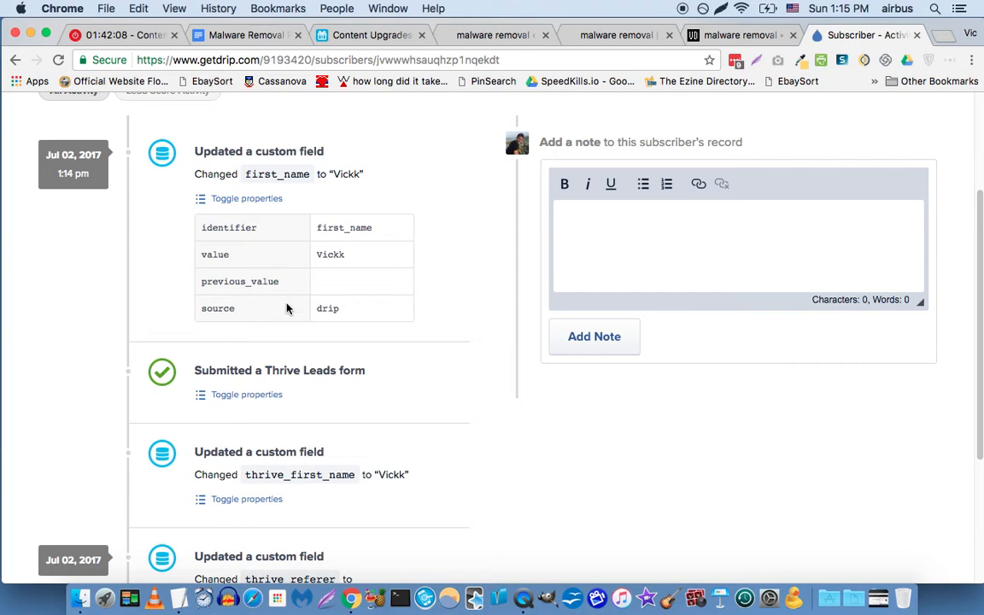
scroll(311, 396, down, 1)
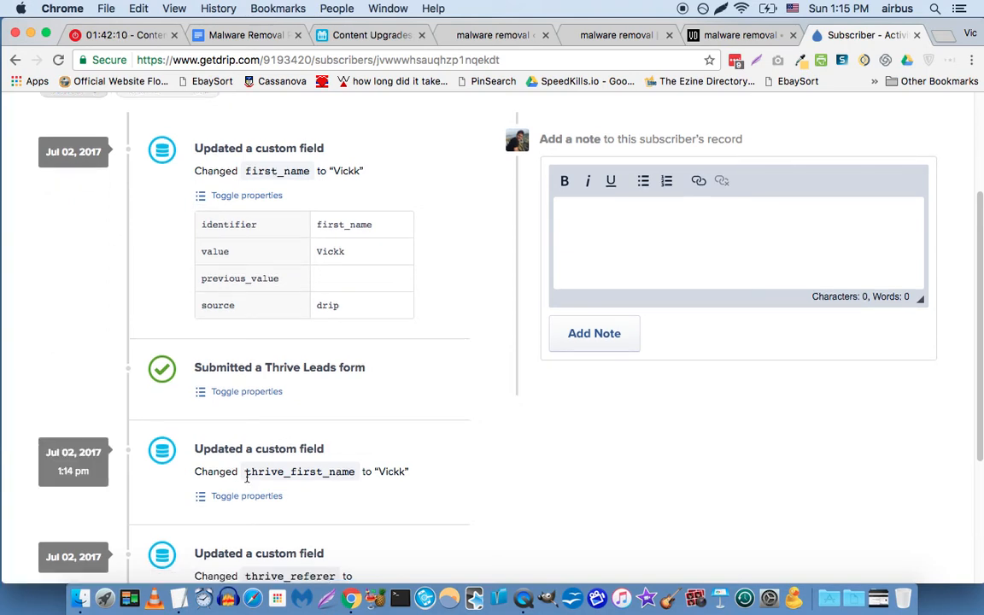
drag(246, 476, 357, 479)
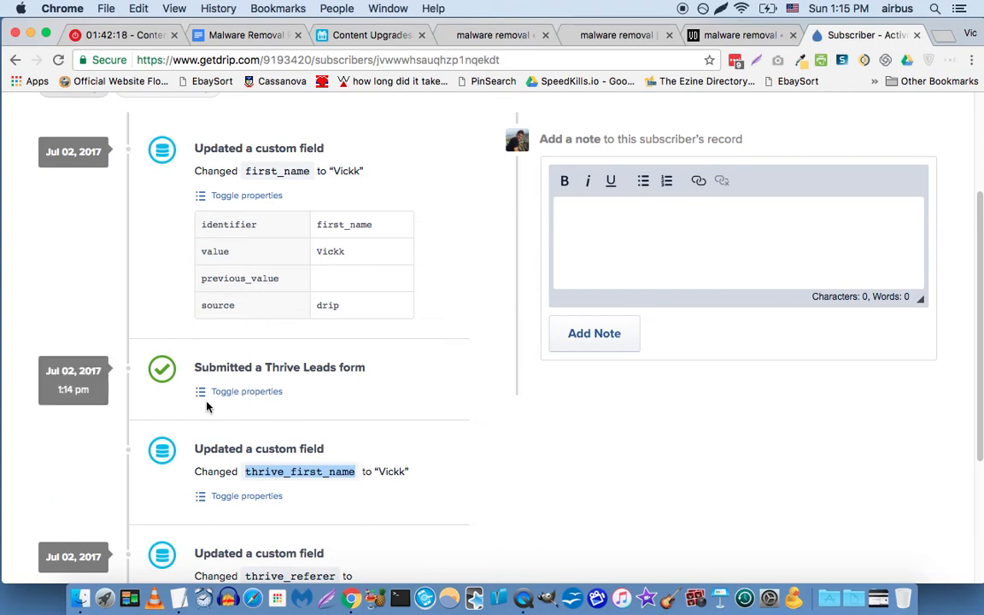
scroll(211, 414, down, 1)
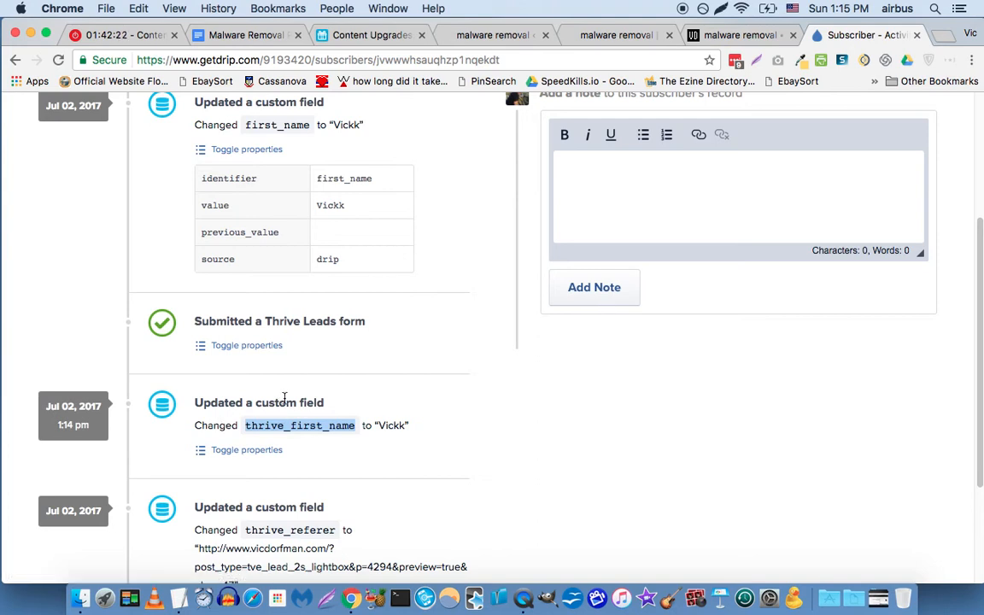
scroll(280, 397, up, 1)
scroll(283, 397, down, 1)
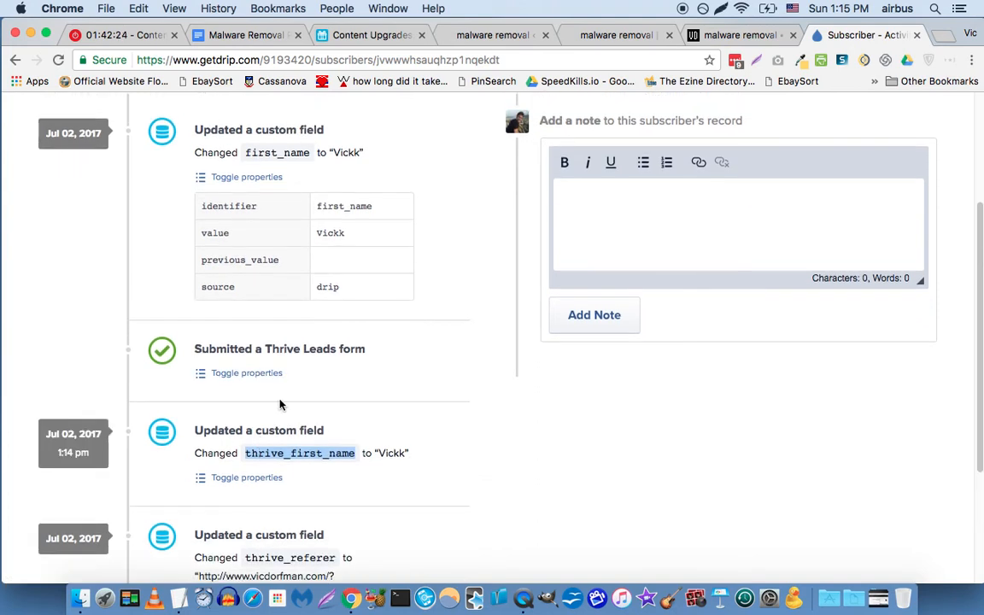
click(604, 211)
text({{)
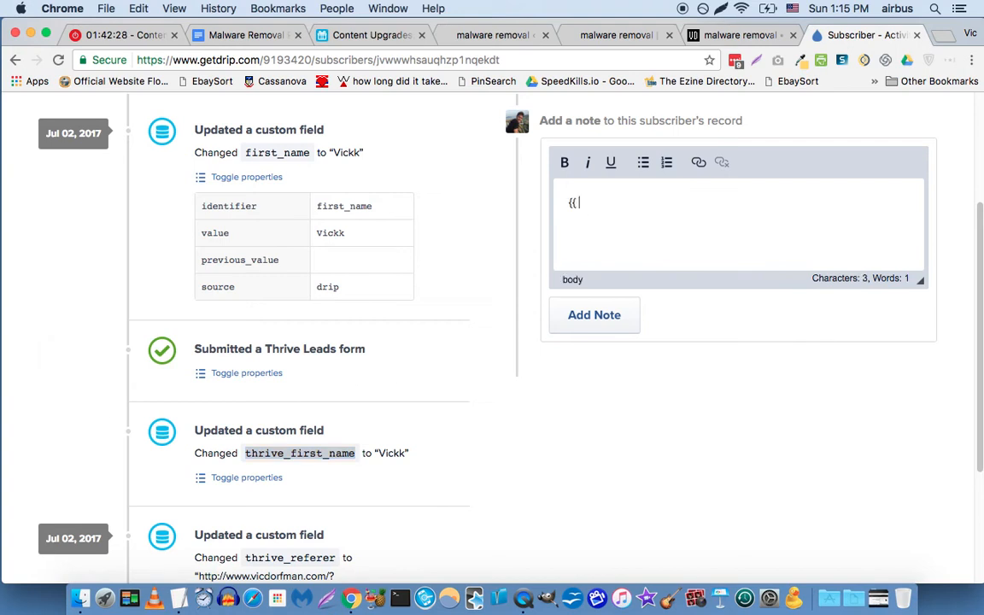
text( subscriber.first_ am)
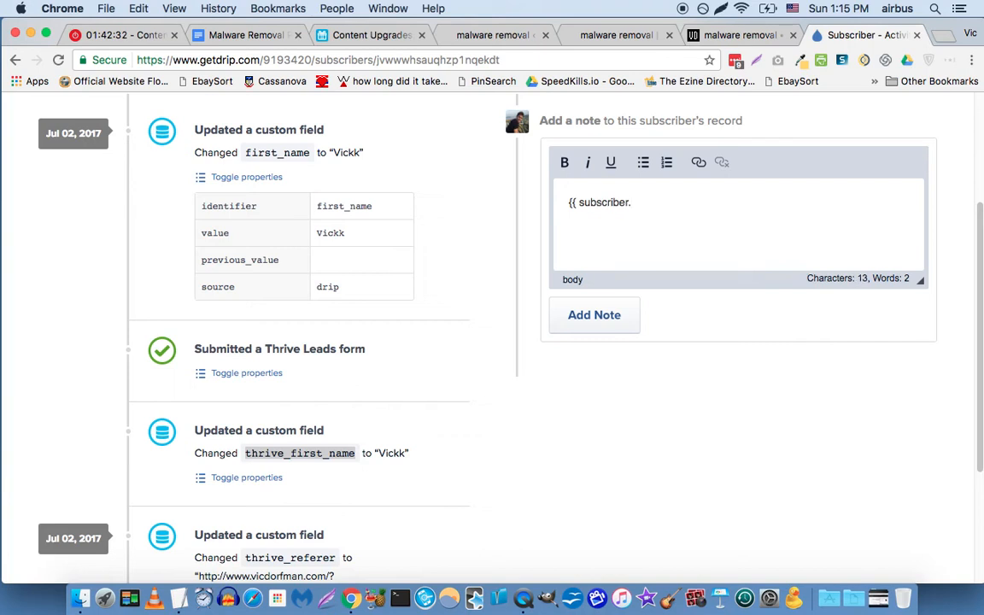
key(BackSpace)
key(BackSpace)
key(BackSpace)
text(name }})
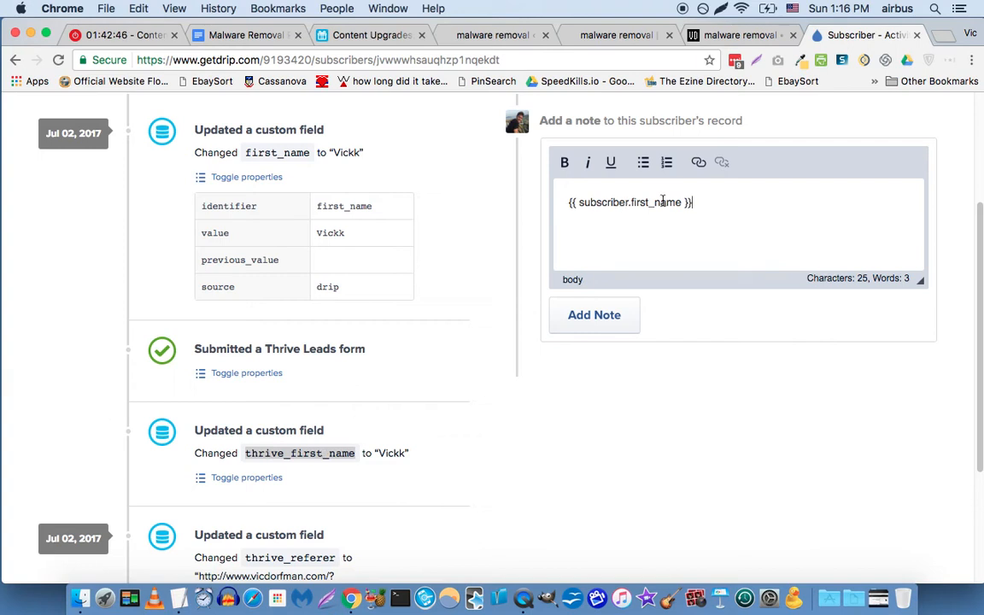
triple_click(704, 202)
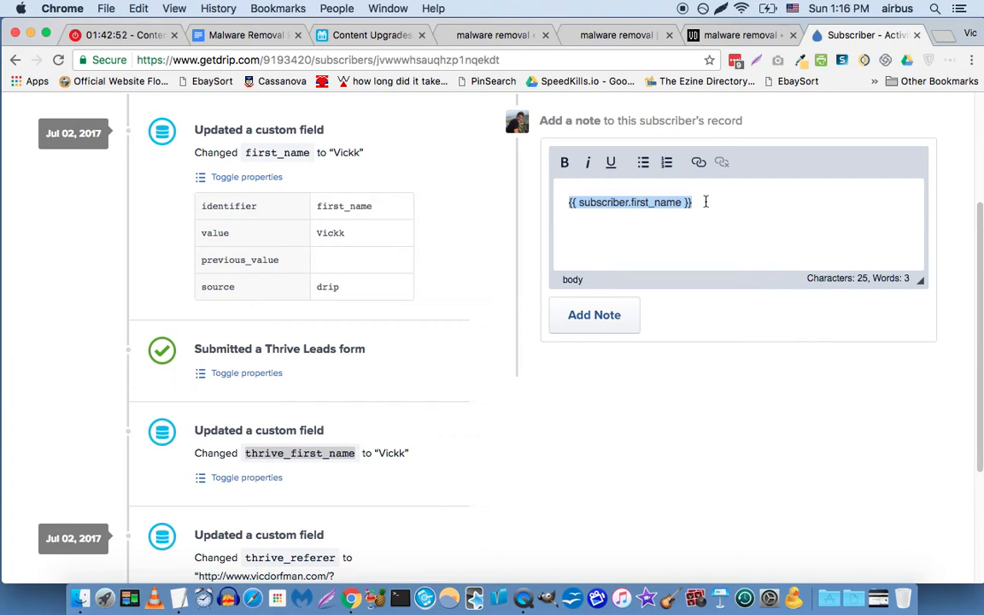
key(BackSpace)
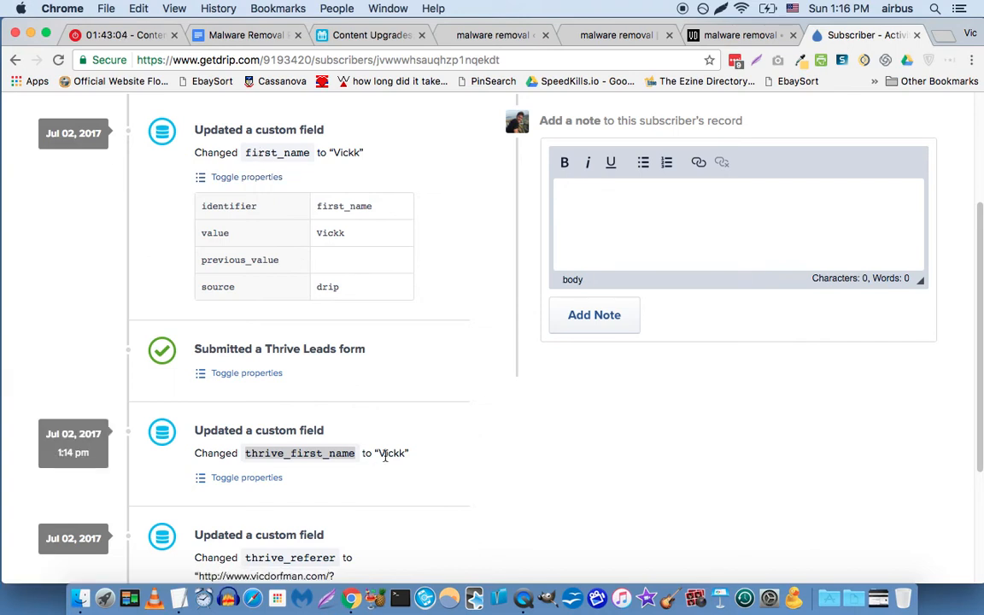
double_click(386, 454)
scroll(419, 325, up, 4)
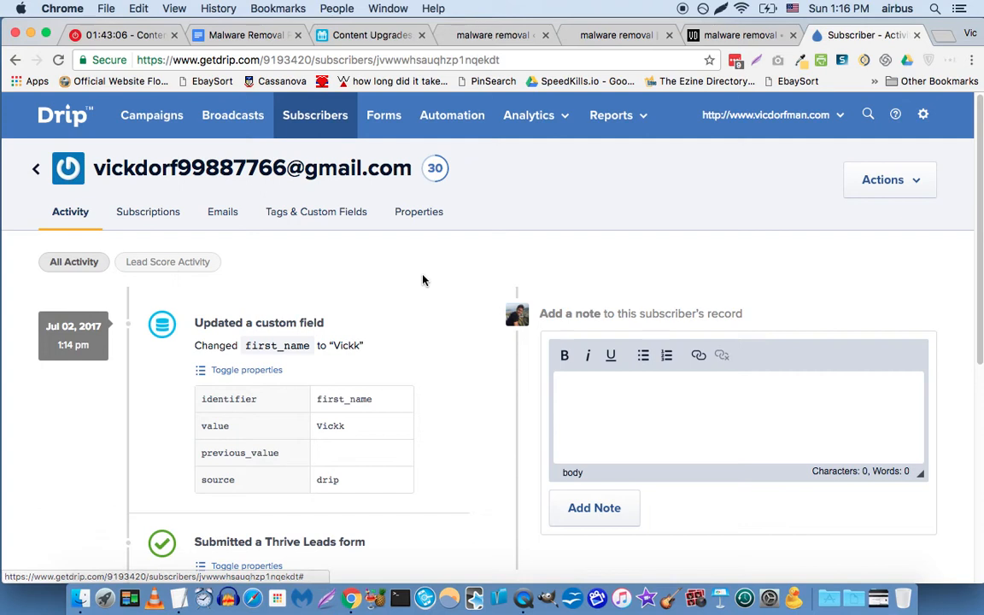
Open the 'Thrive First Name => Update First Name CF' rule from Automation's Rules list.
click(442, 130)
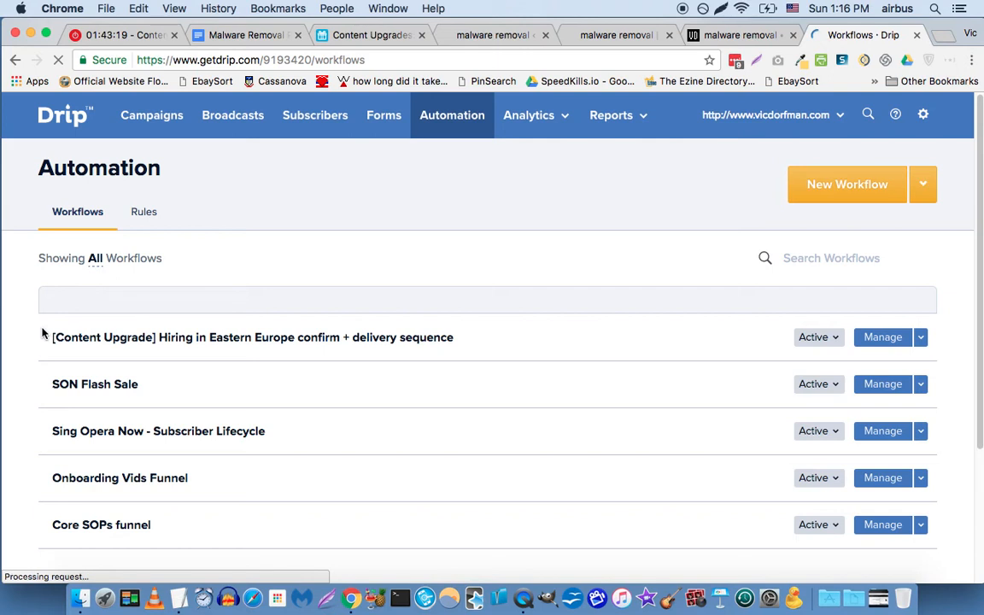
scroll(143, 214, down, 1)
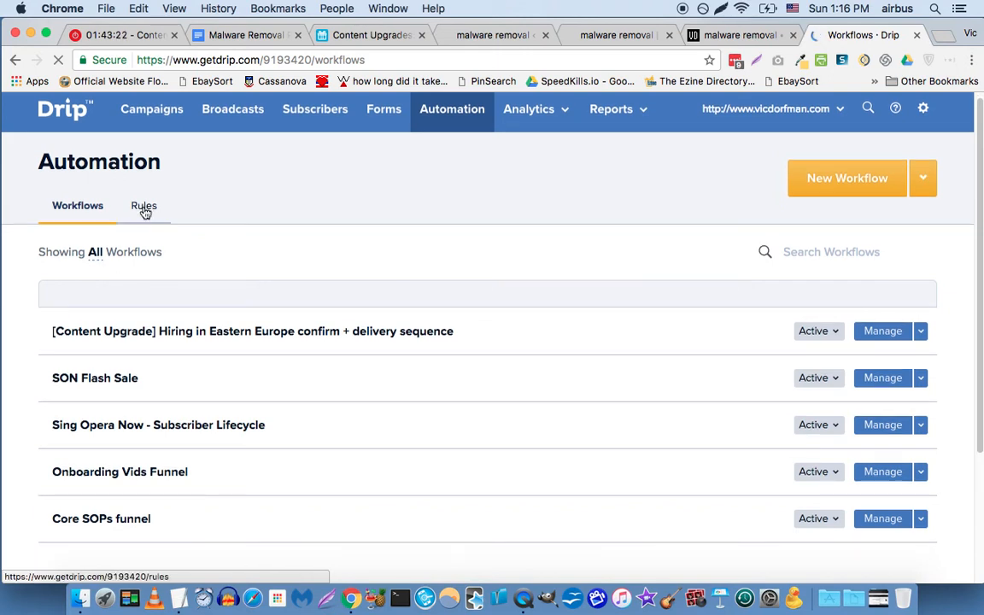
scroll(145, 213, down, 2)
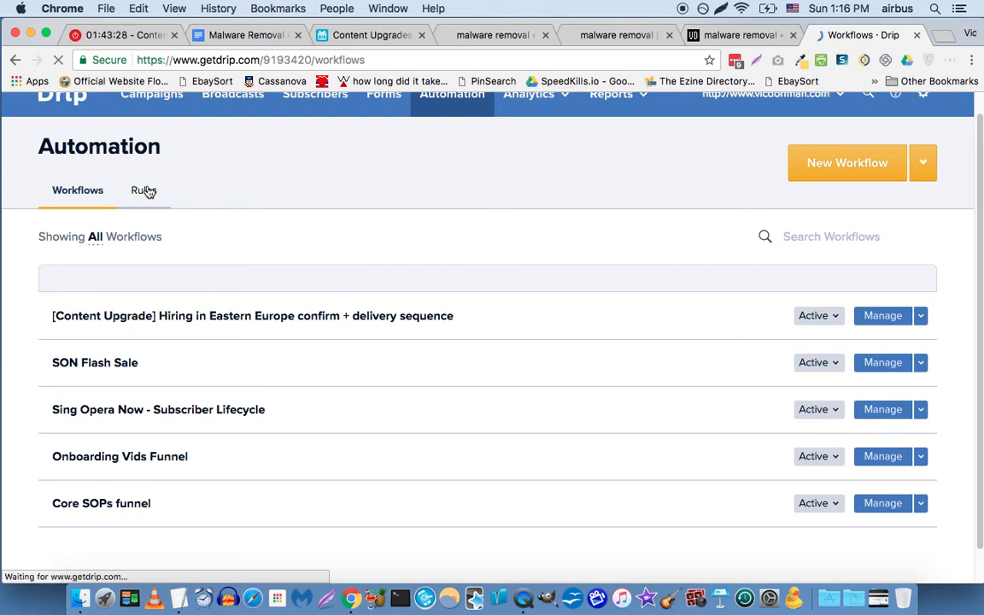
click(145, 191)
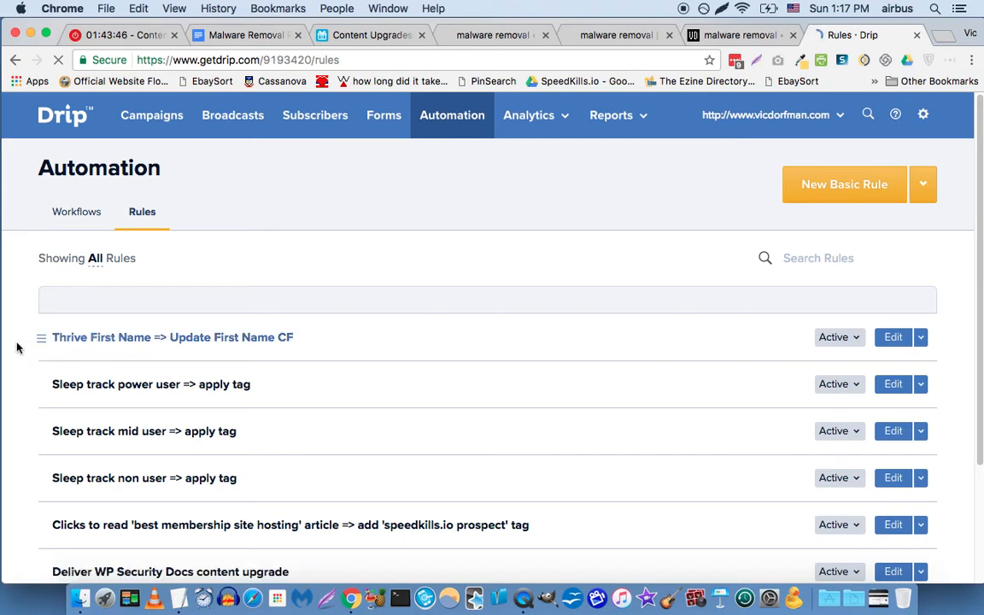
scroll(248, 294, down, 1)
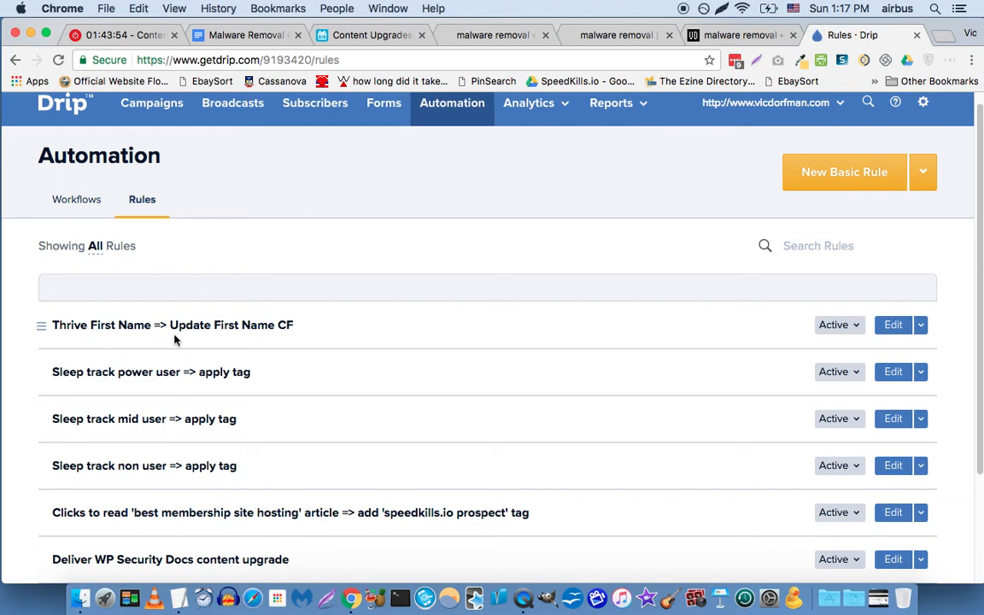
click(247, 326)
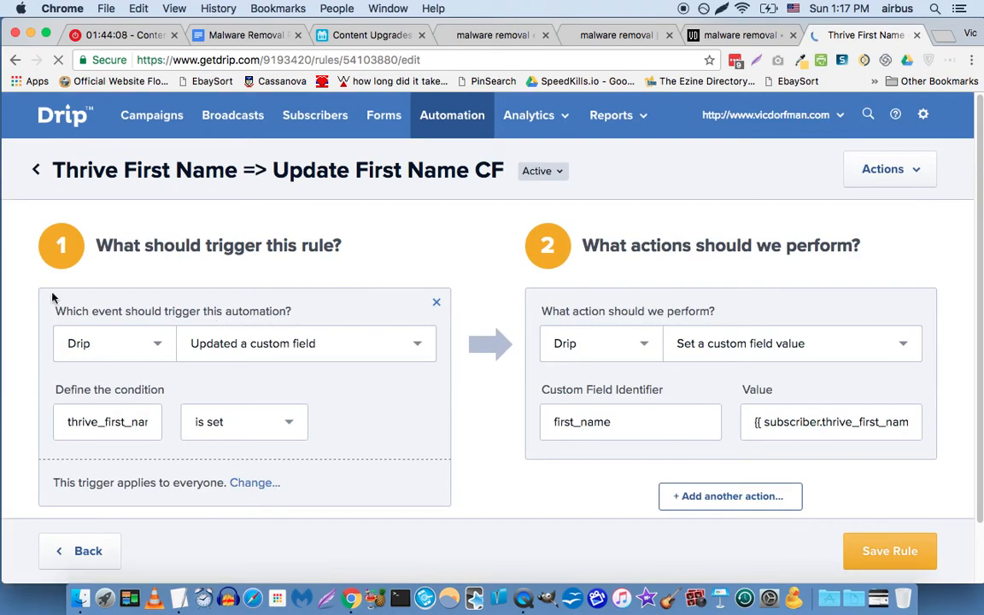
Reveal the full thrive_first_name custom field name in the rule's trigger condition.
scroll(48, 305, down, 1)
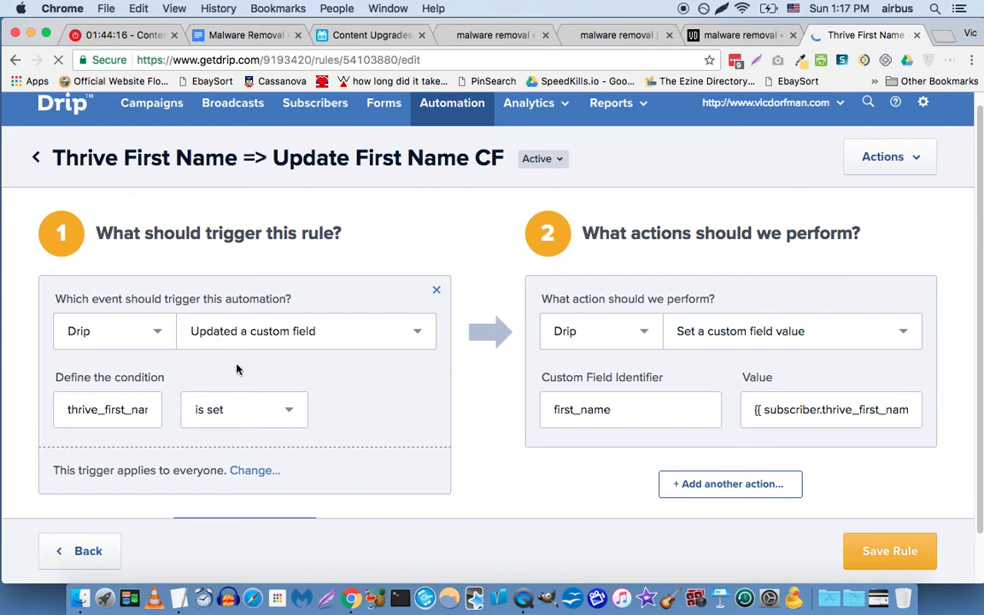
click(123, 408)
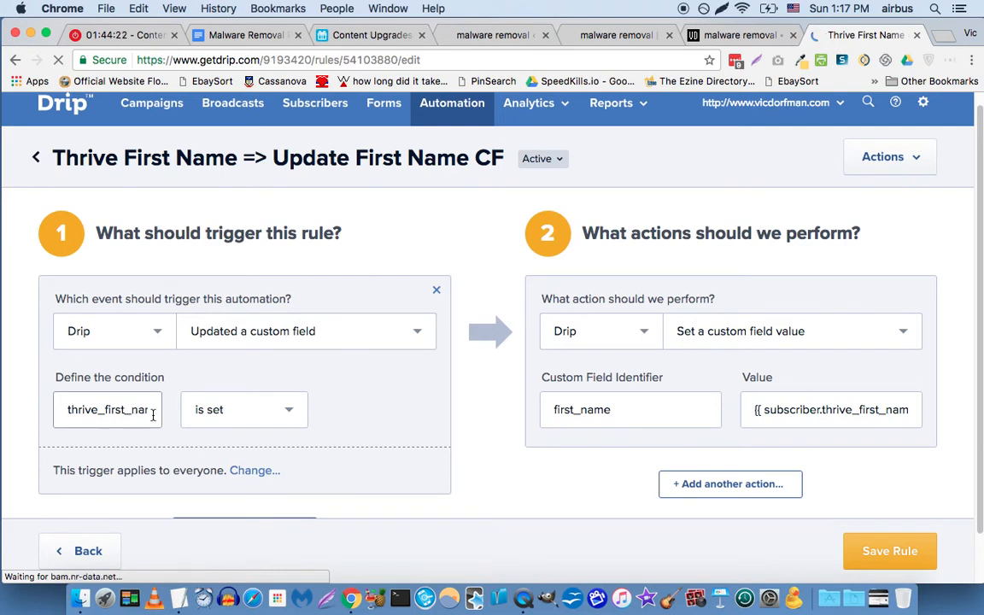
double_click(138, 412)
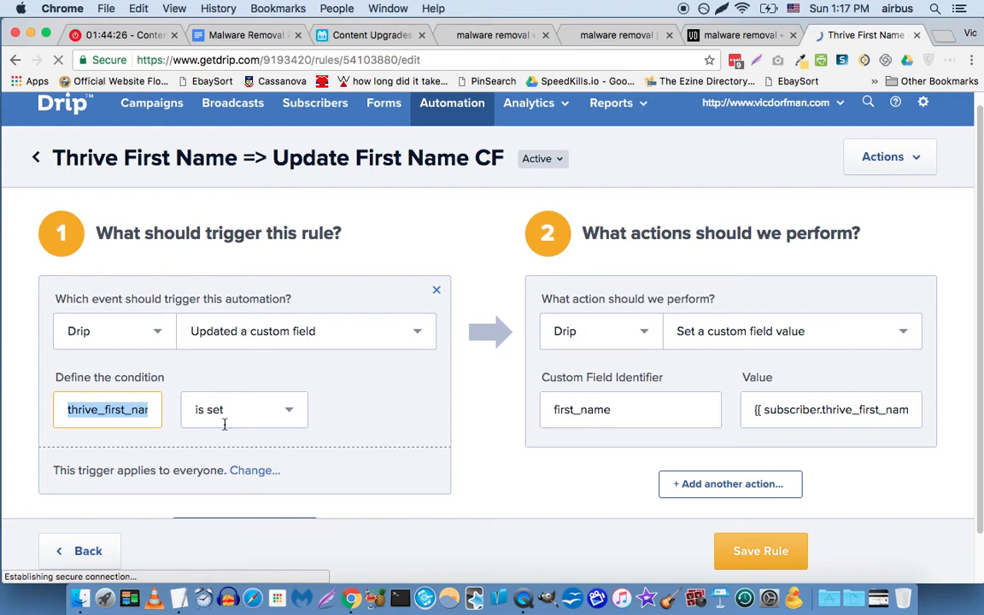
key(Right)
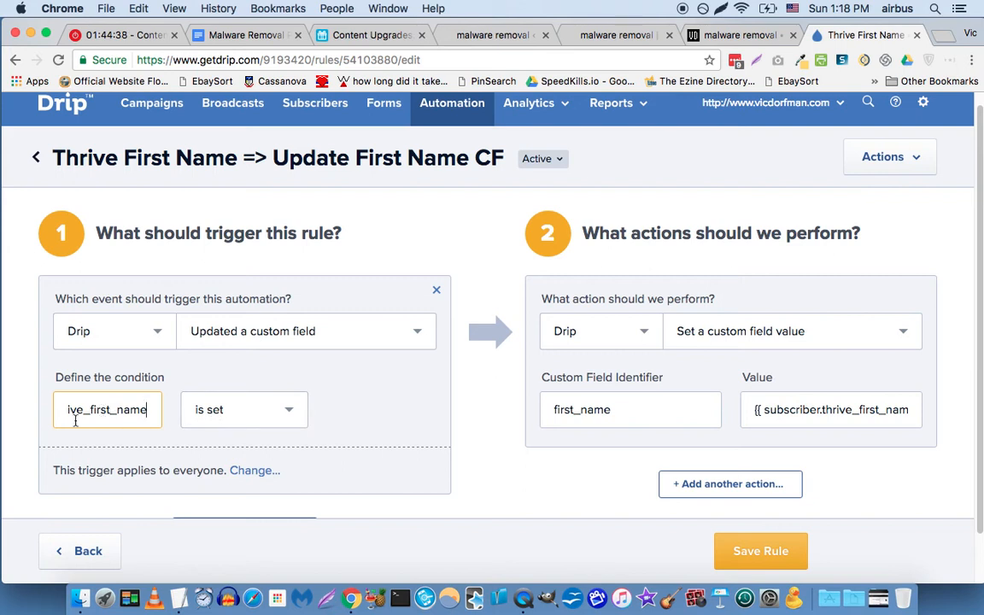
scroll(325, 410, down, 1)
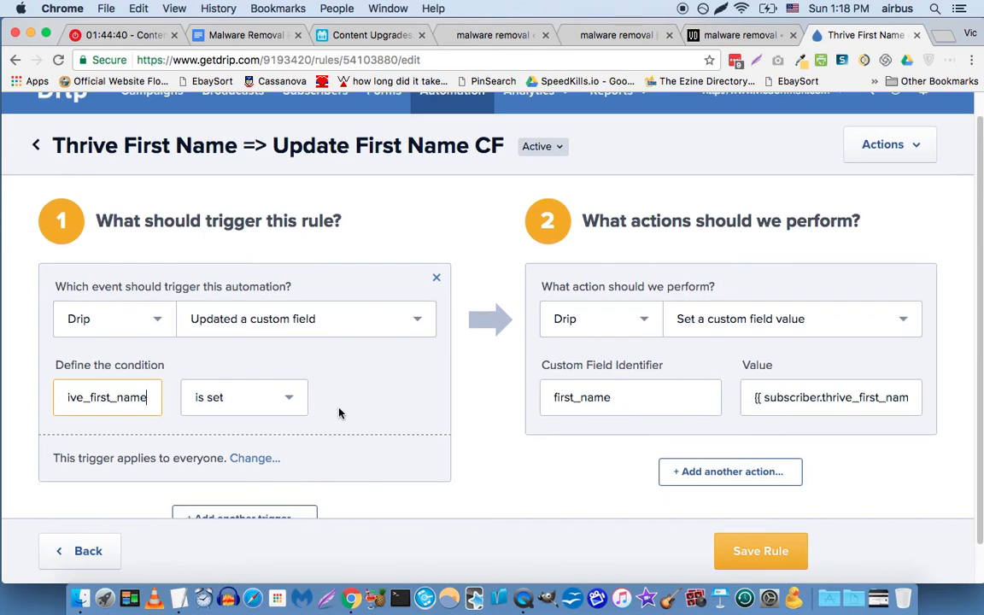
scroll(340, 414, down, 2)
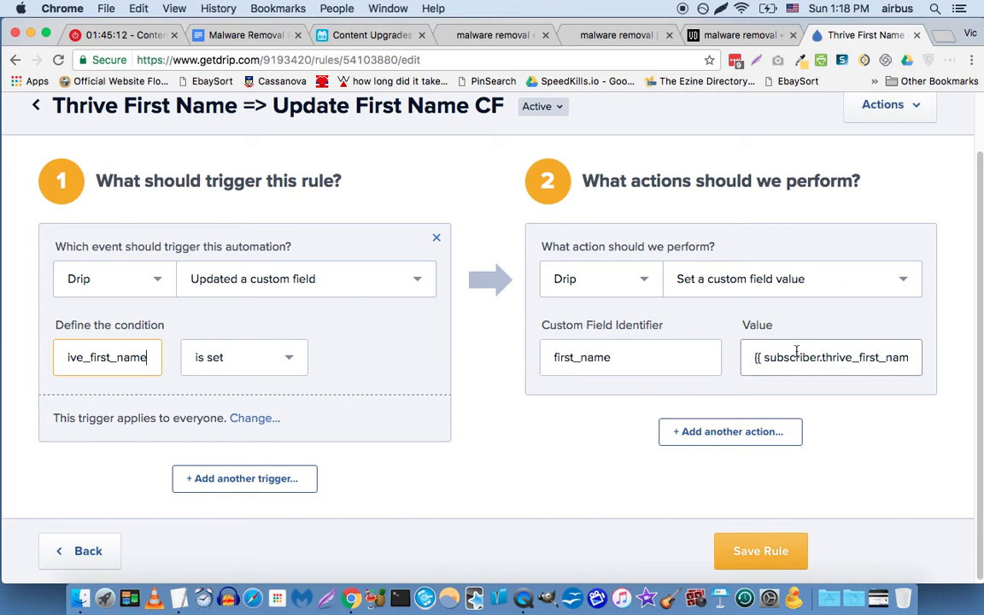
drag(757, 360, 917, 356)
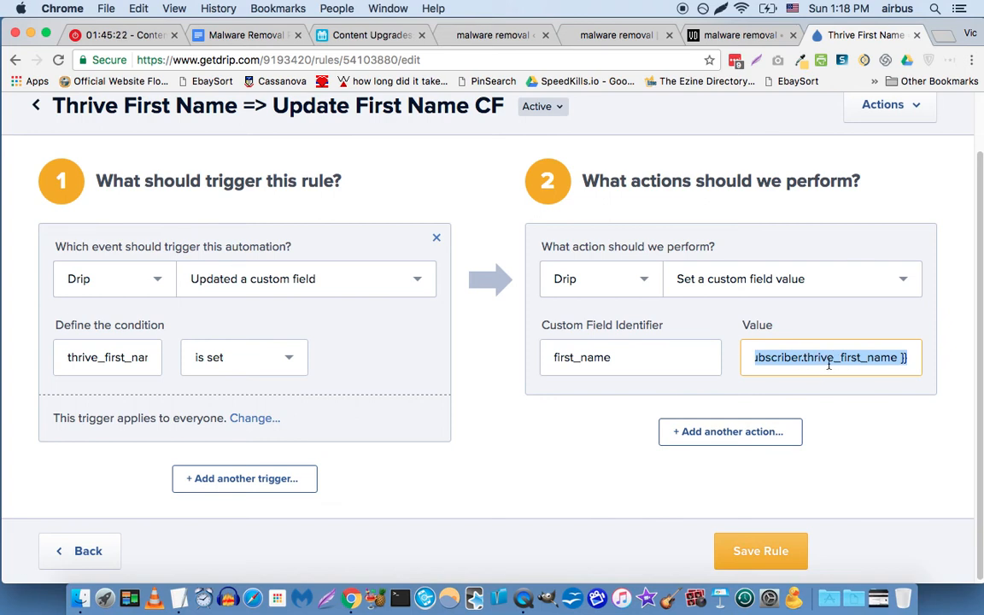
key(Left)
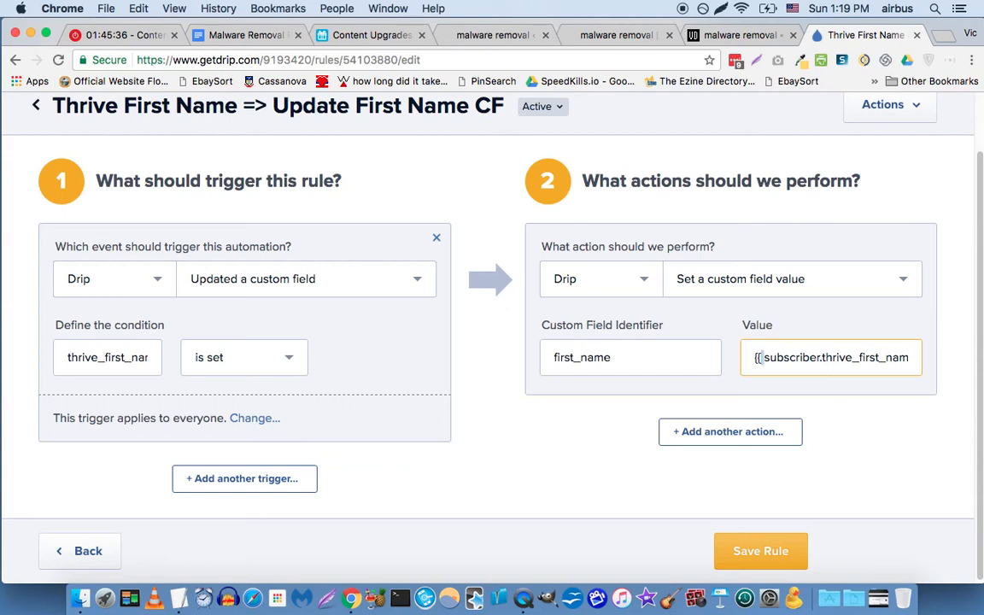
double_click(766, 357)
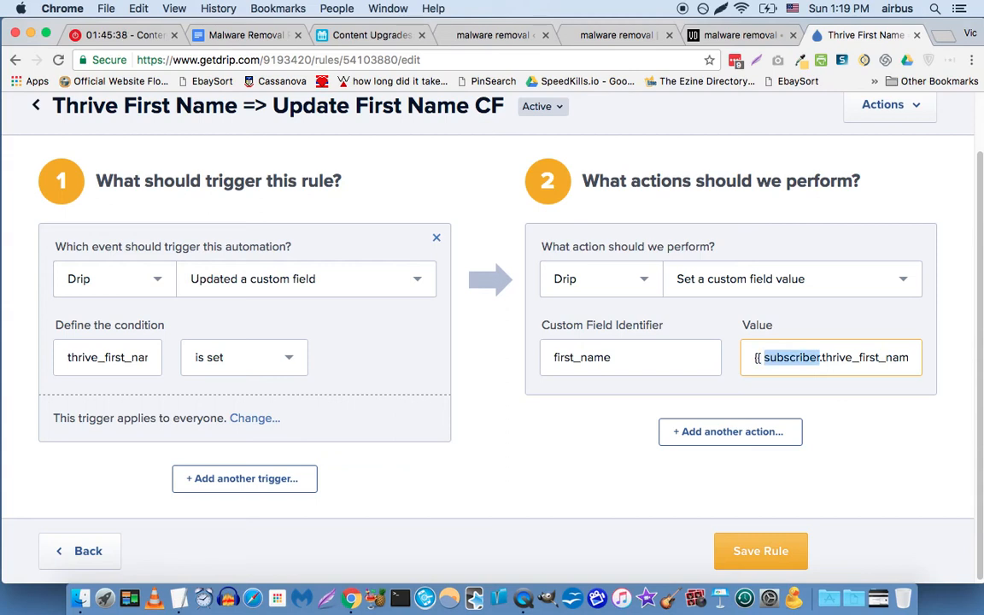
click(820, 357)
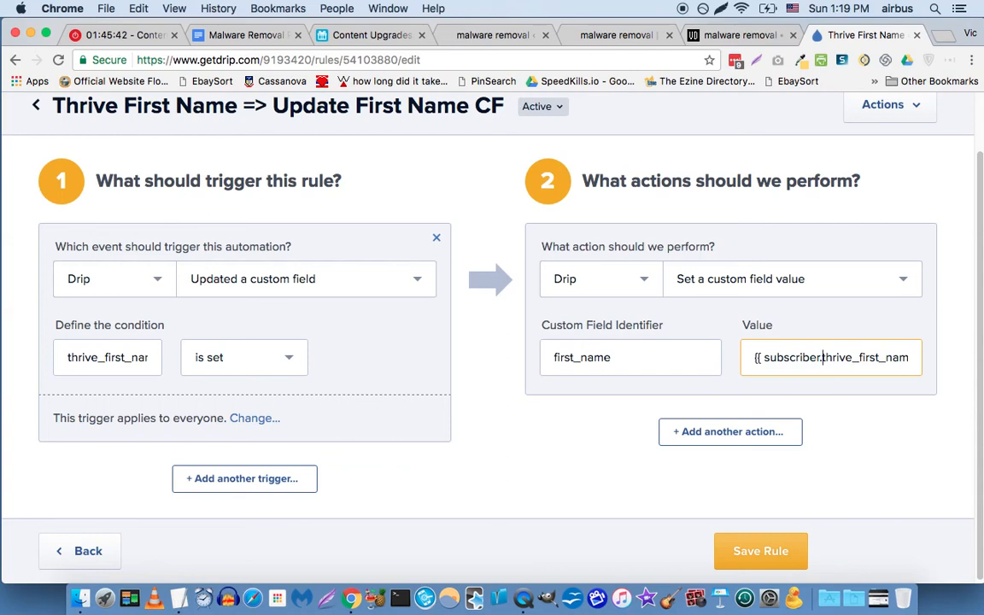
double_click(822, 357)
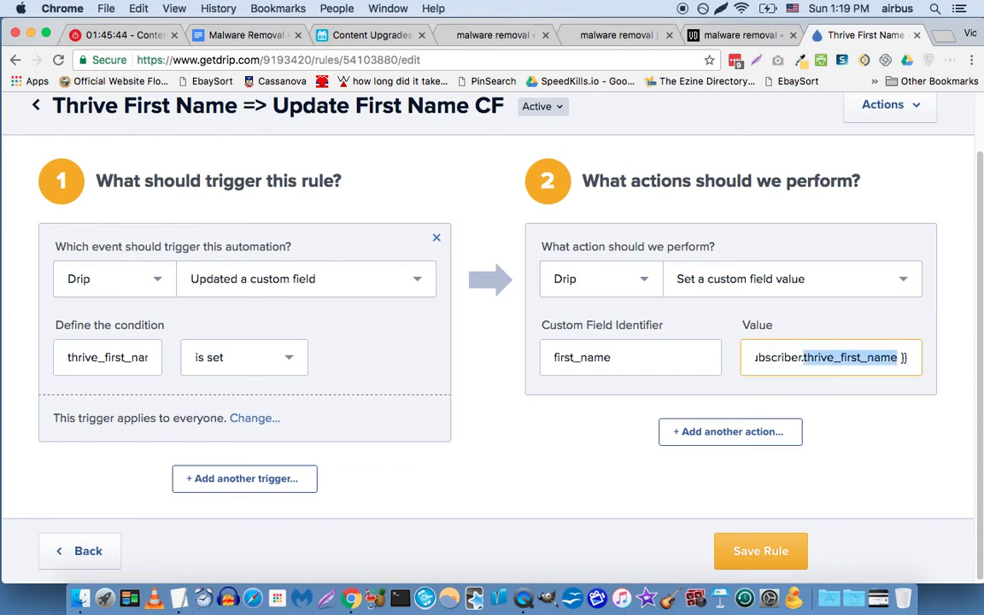
double_click(899, 358)
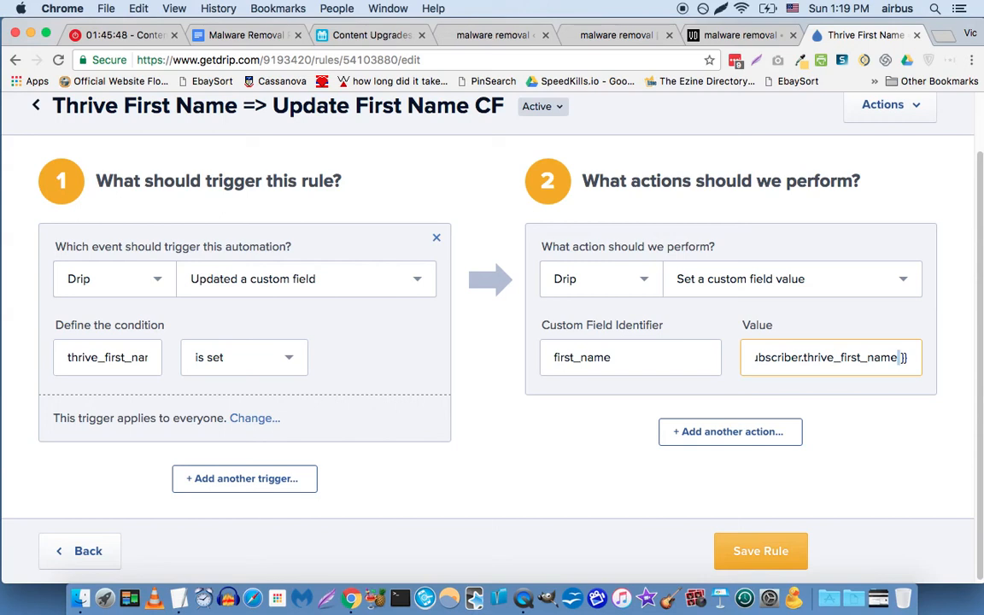
click(902, 357)
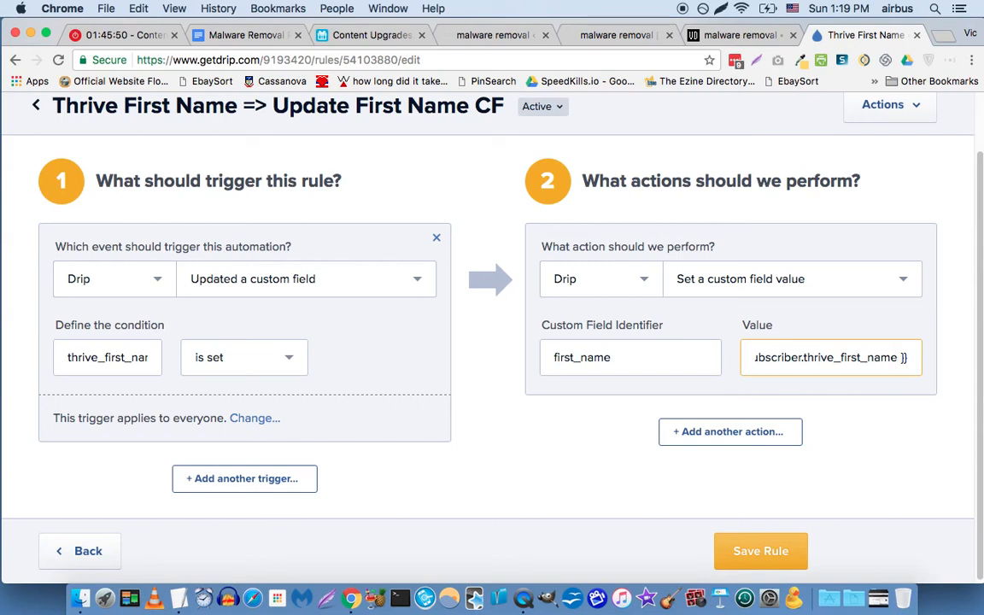